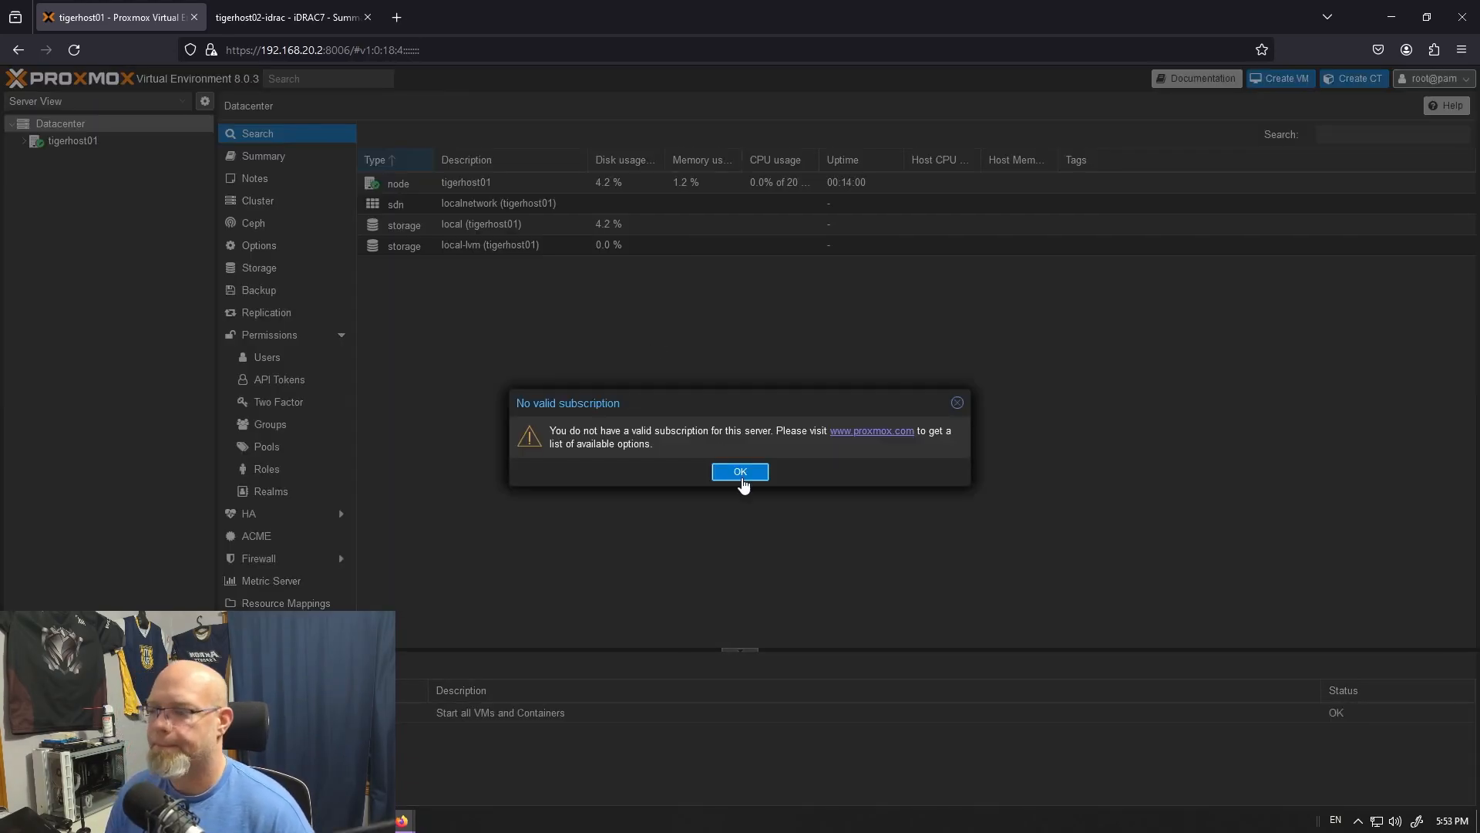
- Dismiss the subscription notice and change the root password with passwd in tigerhost01's shell, entering and confirming the new password
click(740, 472)
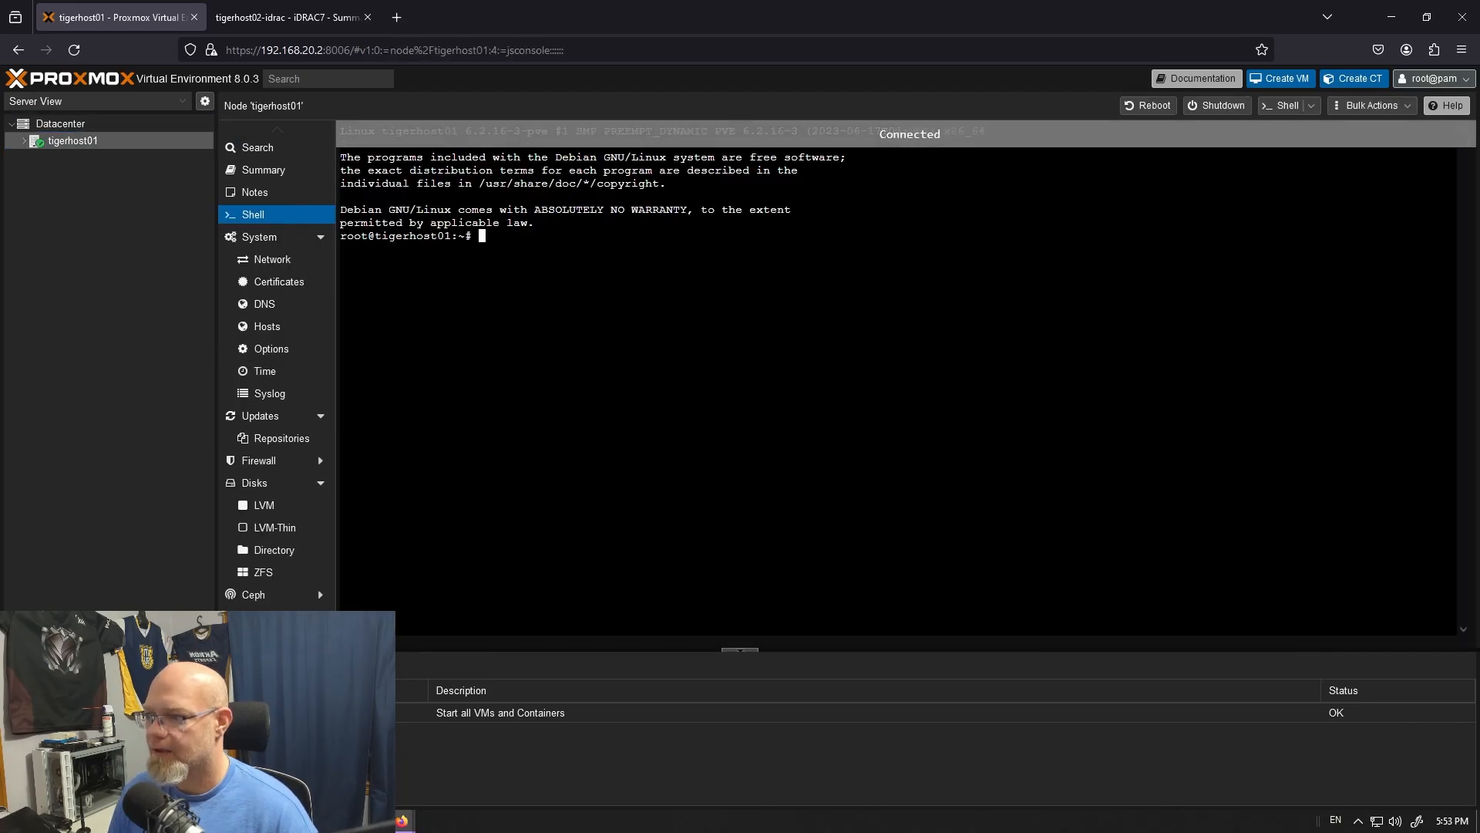
text(passwd)
key(Return)
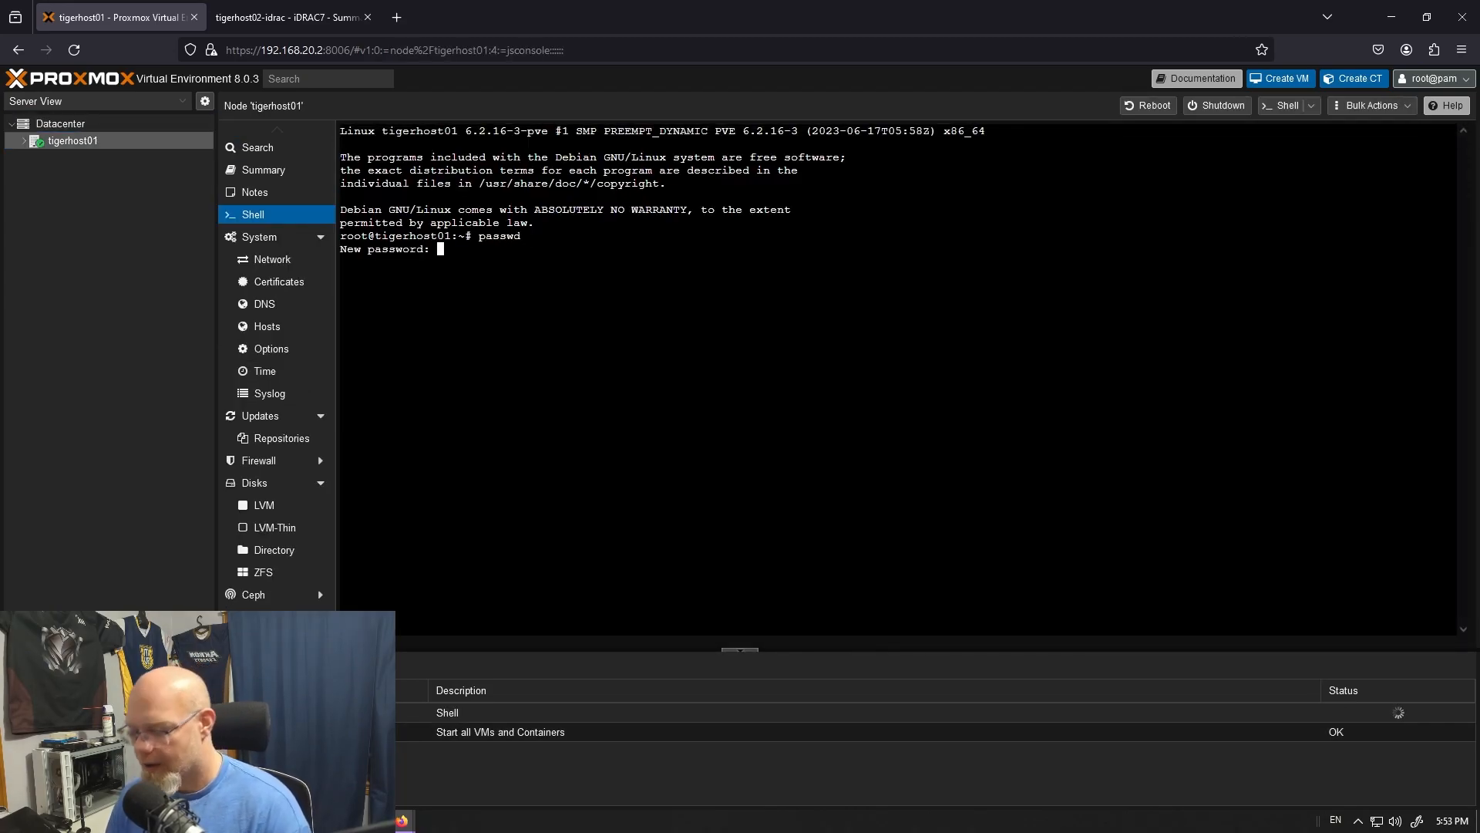
key(Return)
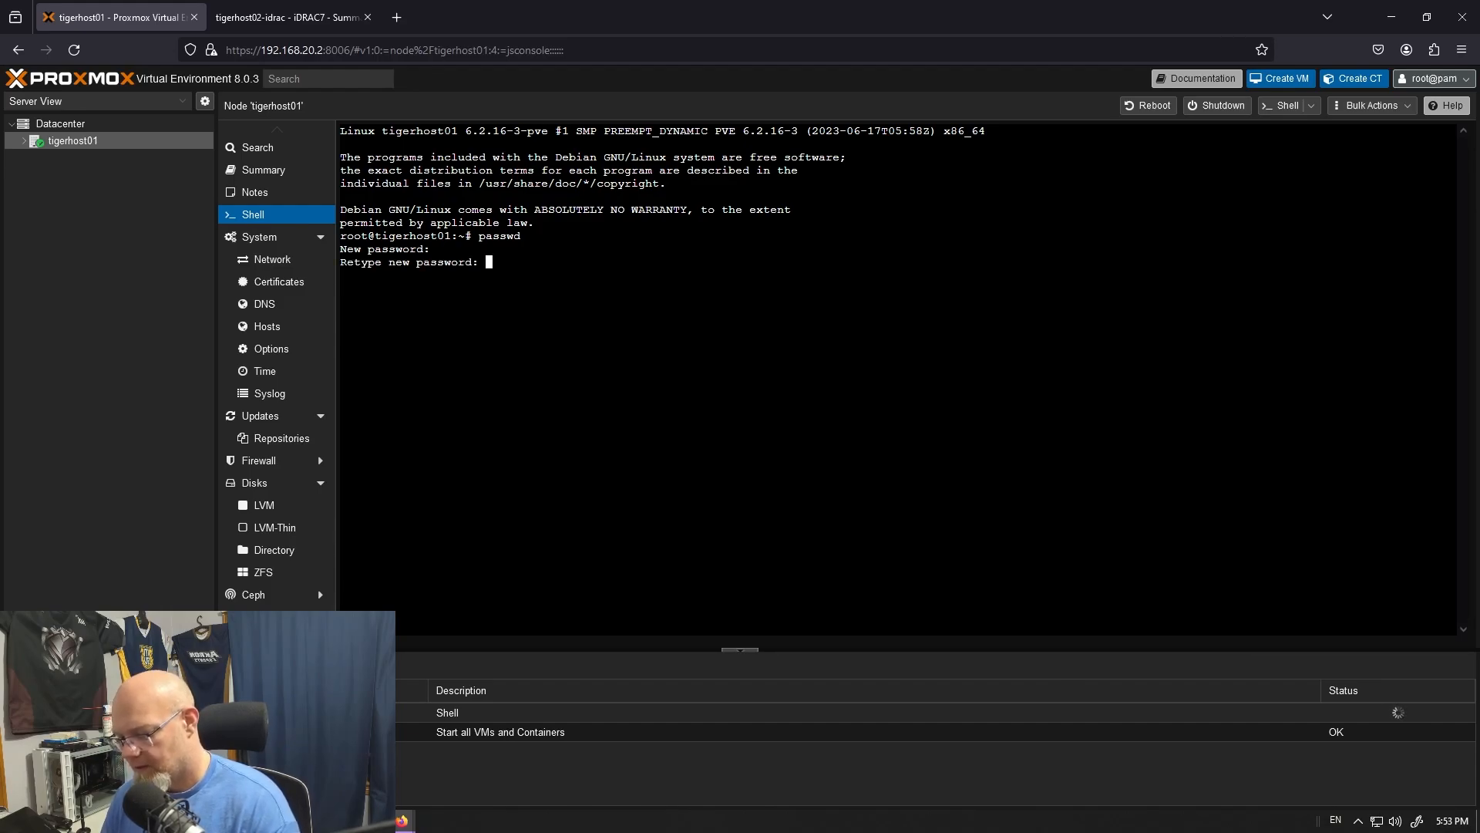
key(Return)
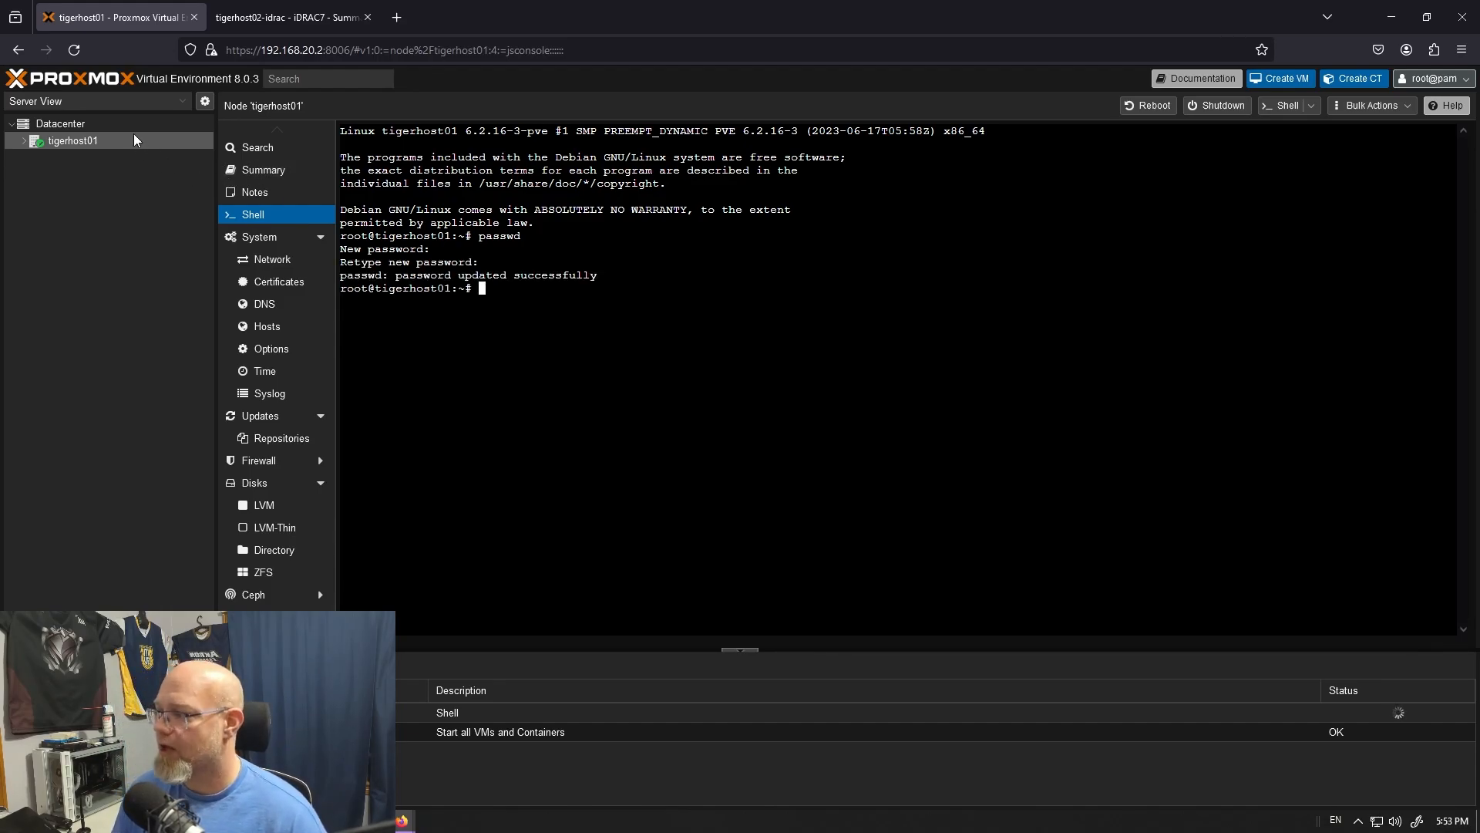
- Review the Datacenter's summary, options, storage, backup and replication pages
click(73, 123)
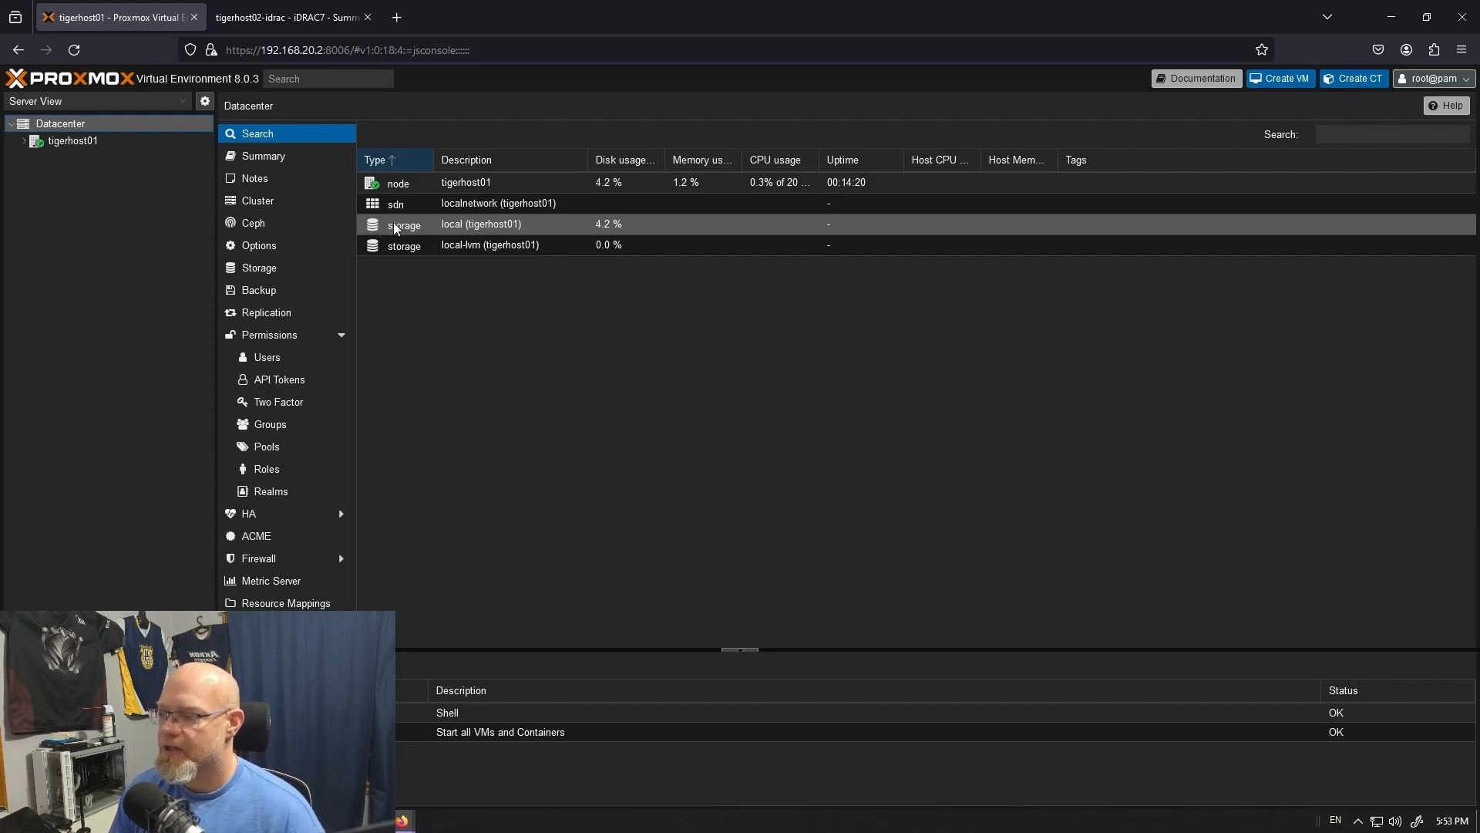
click(286, 161)
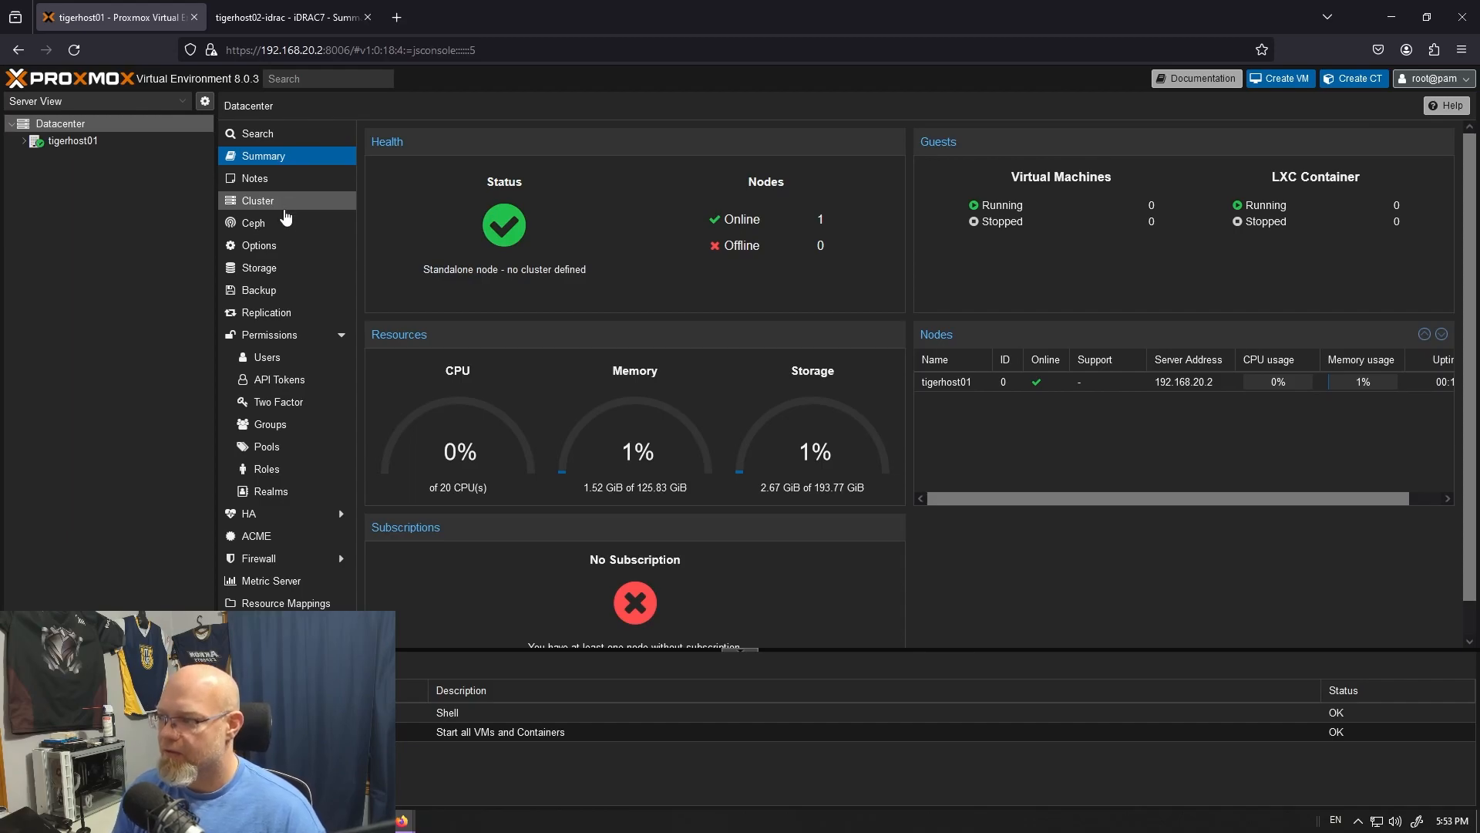
click(292, 248)
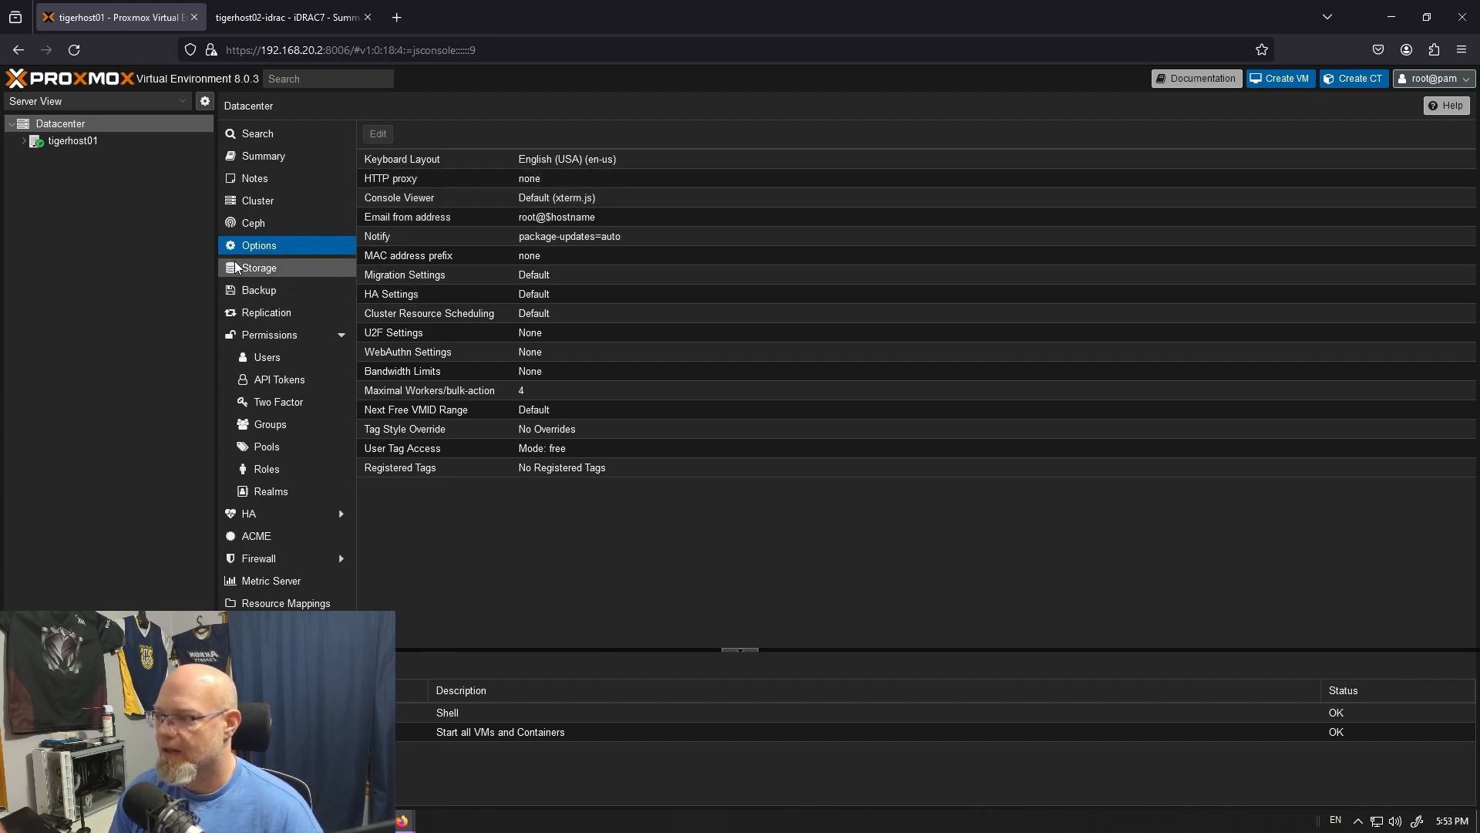
click(347, 270)
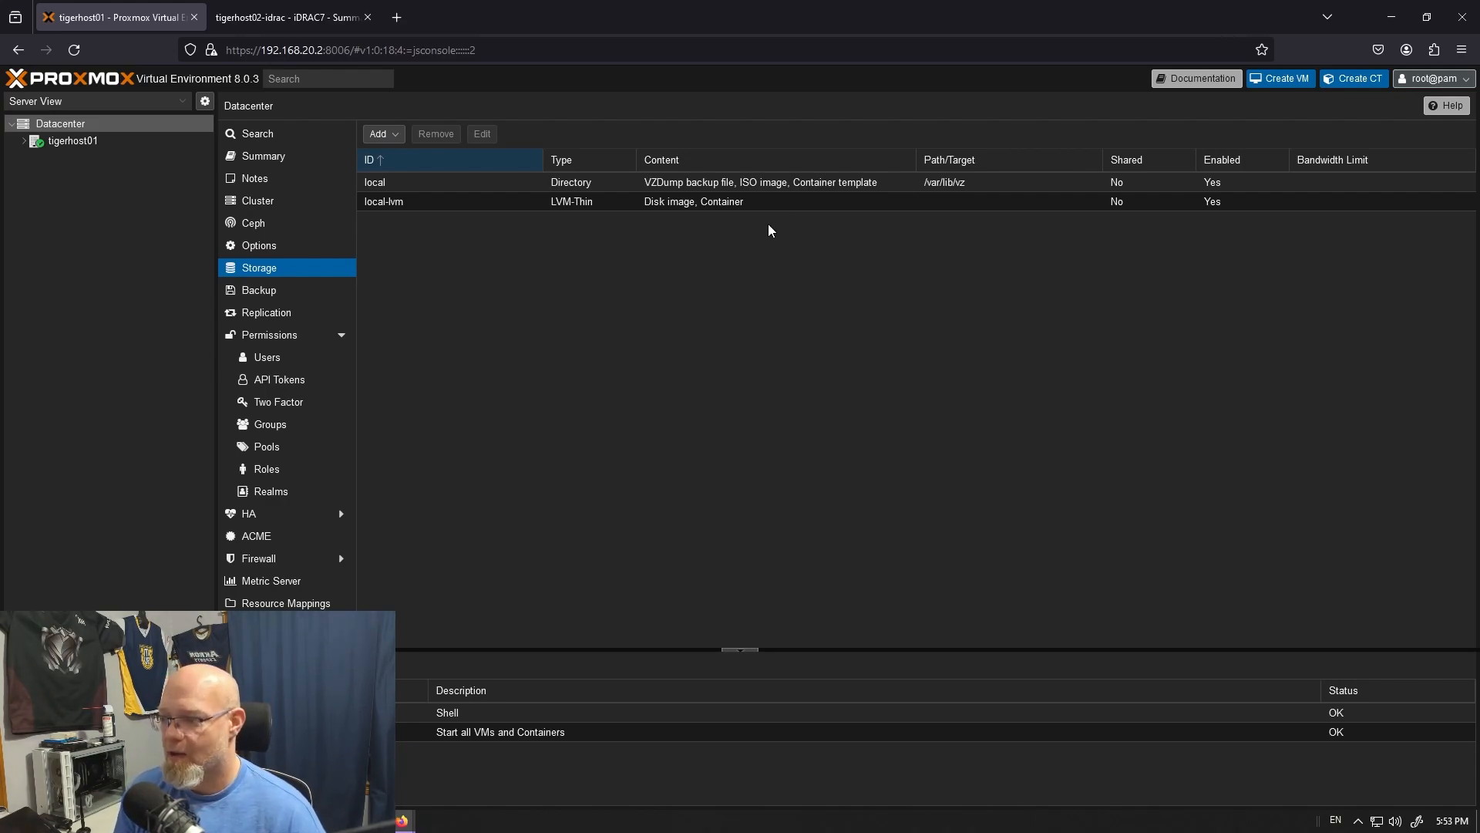
click(282, 291)
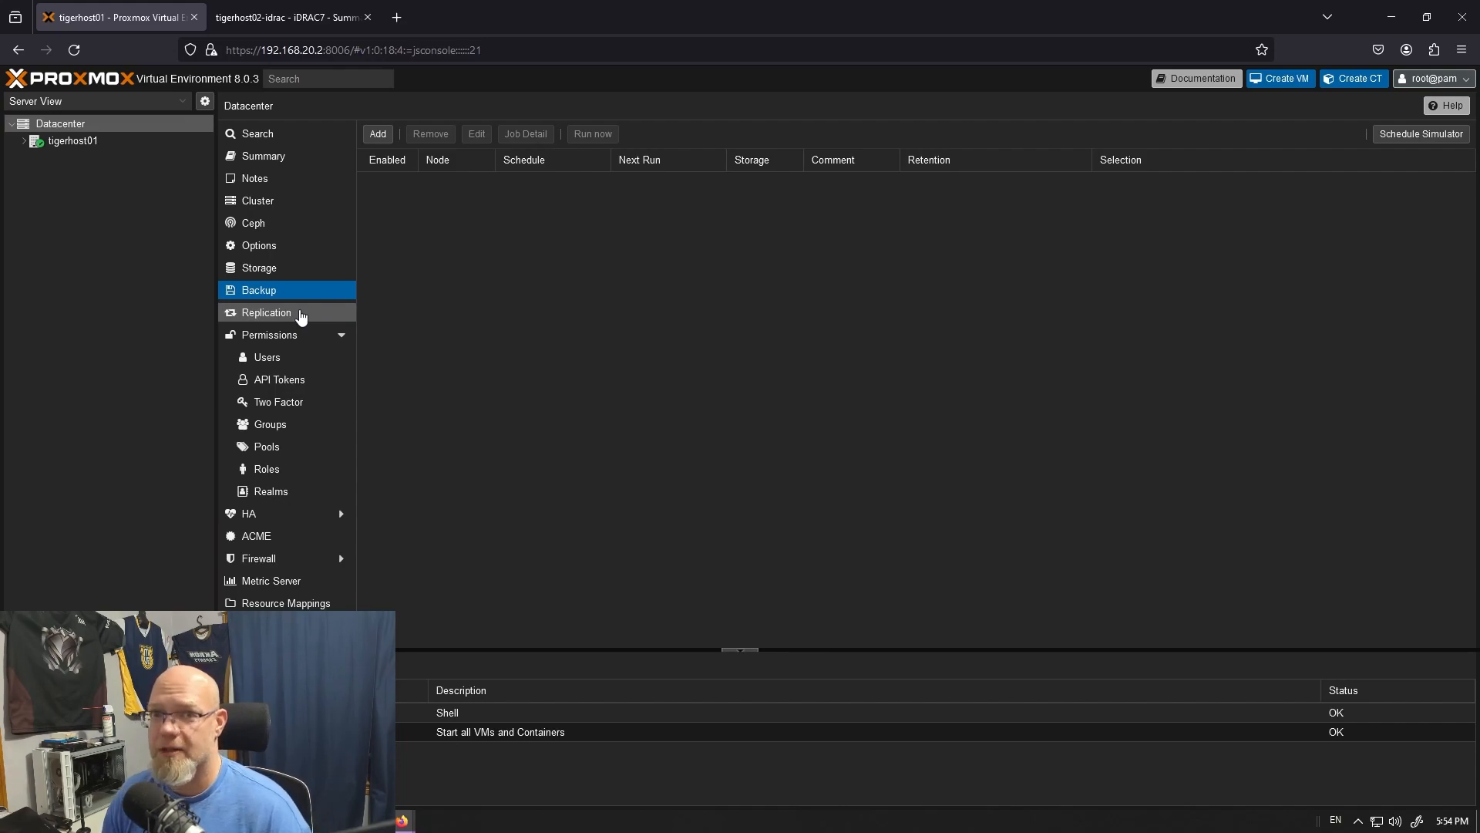
click(300, 314)
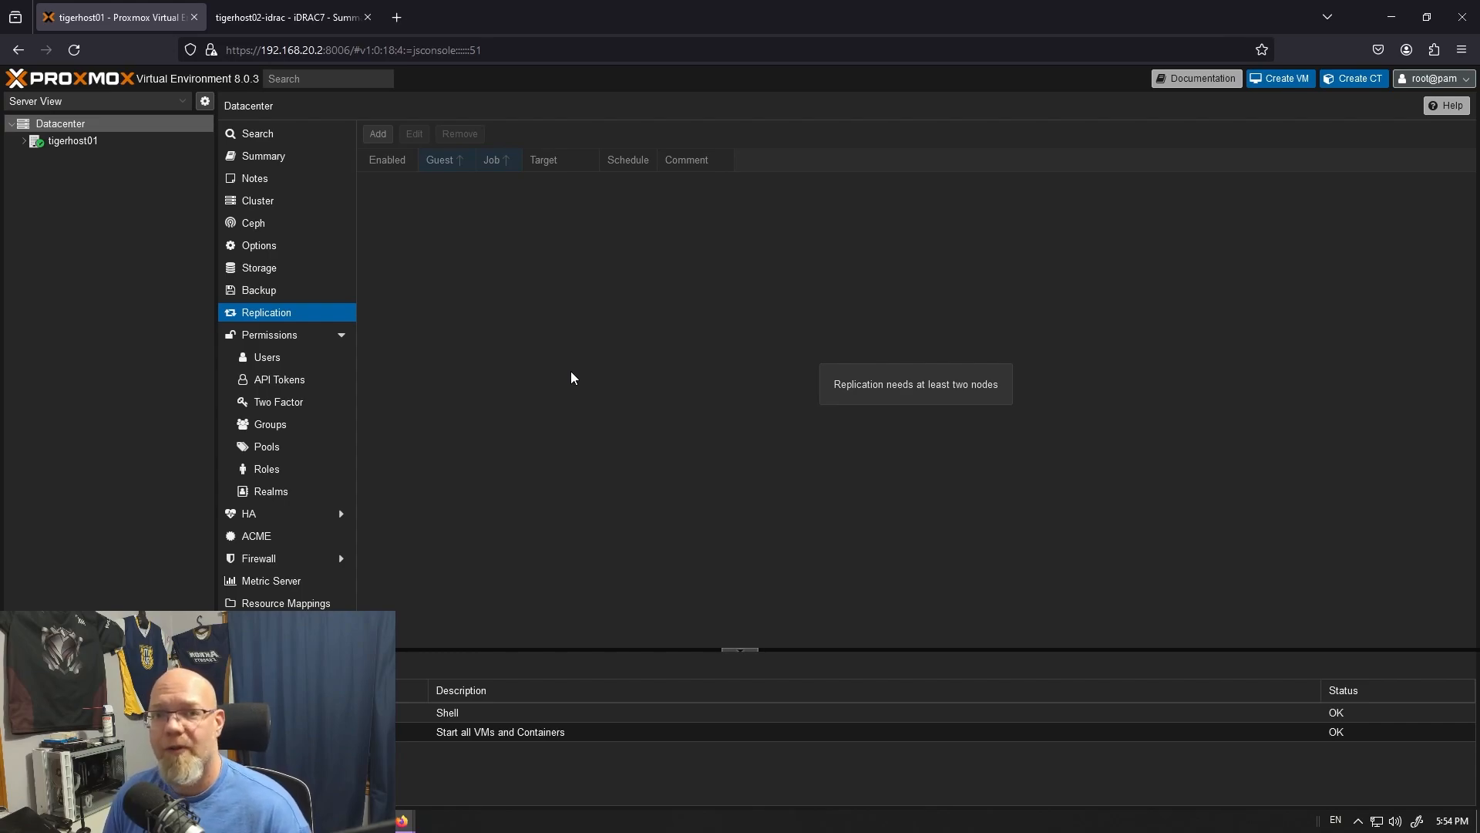
- Collapse the Datacenter's permissions section and review the high-availability settings, including Fencing and Groups
click(343, 336)
click(288, 363)
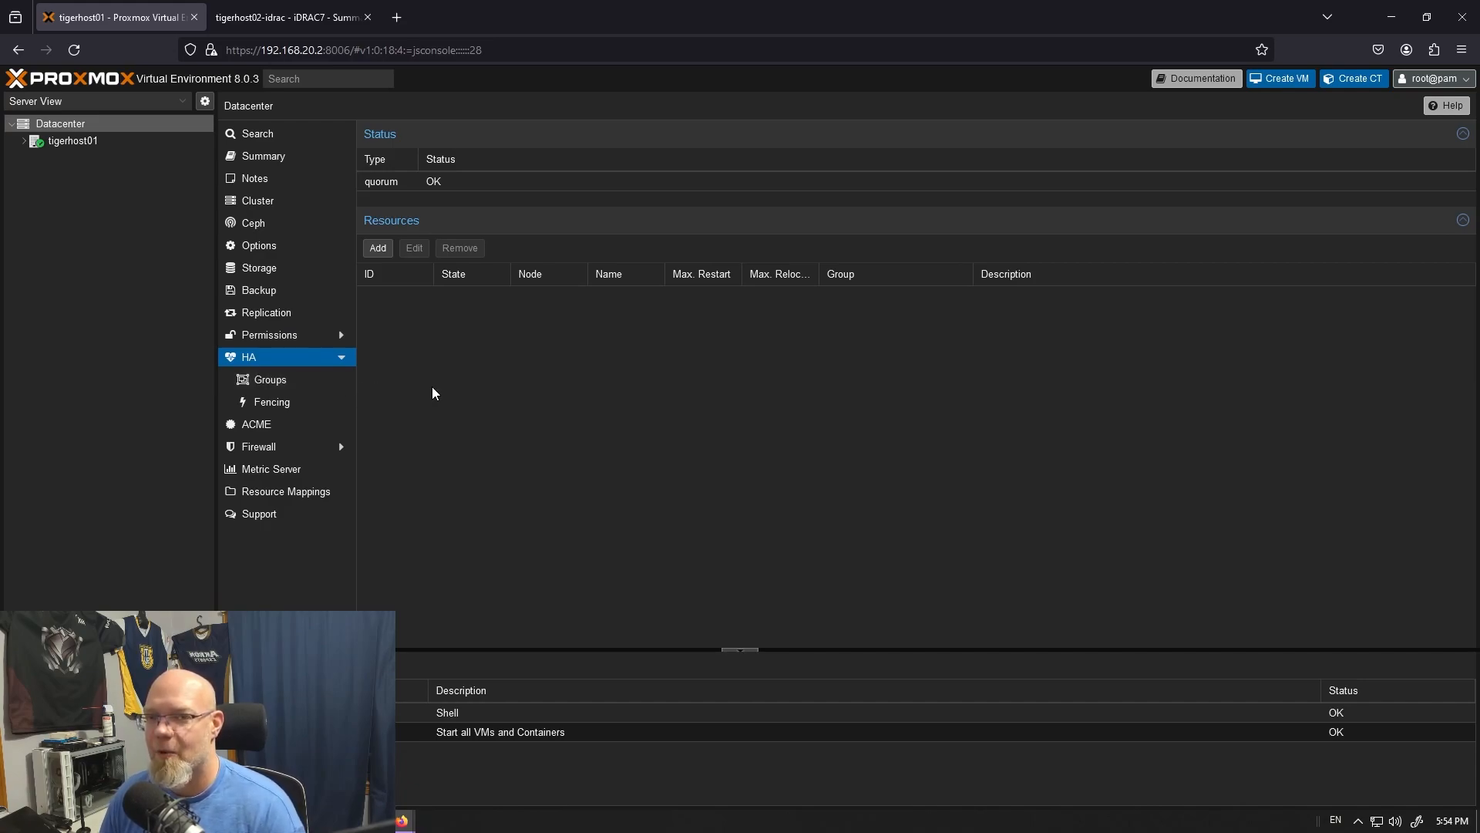
click(341, 358)
click(341, 358)
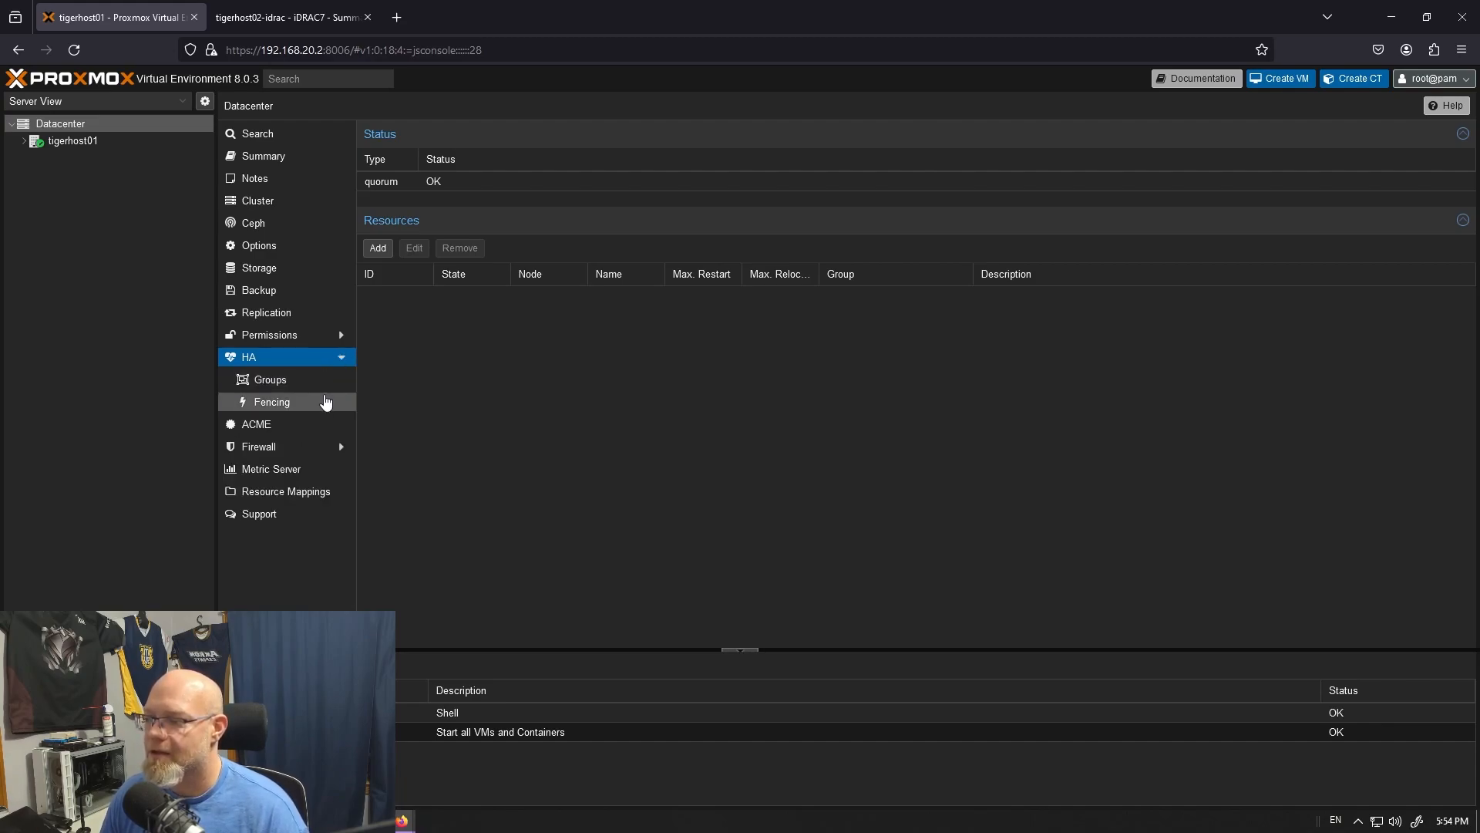
click(320, 400)
click(319, 386)
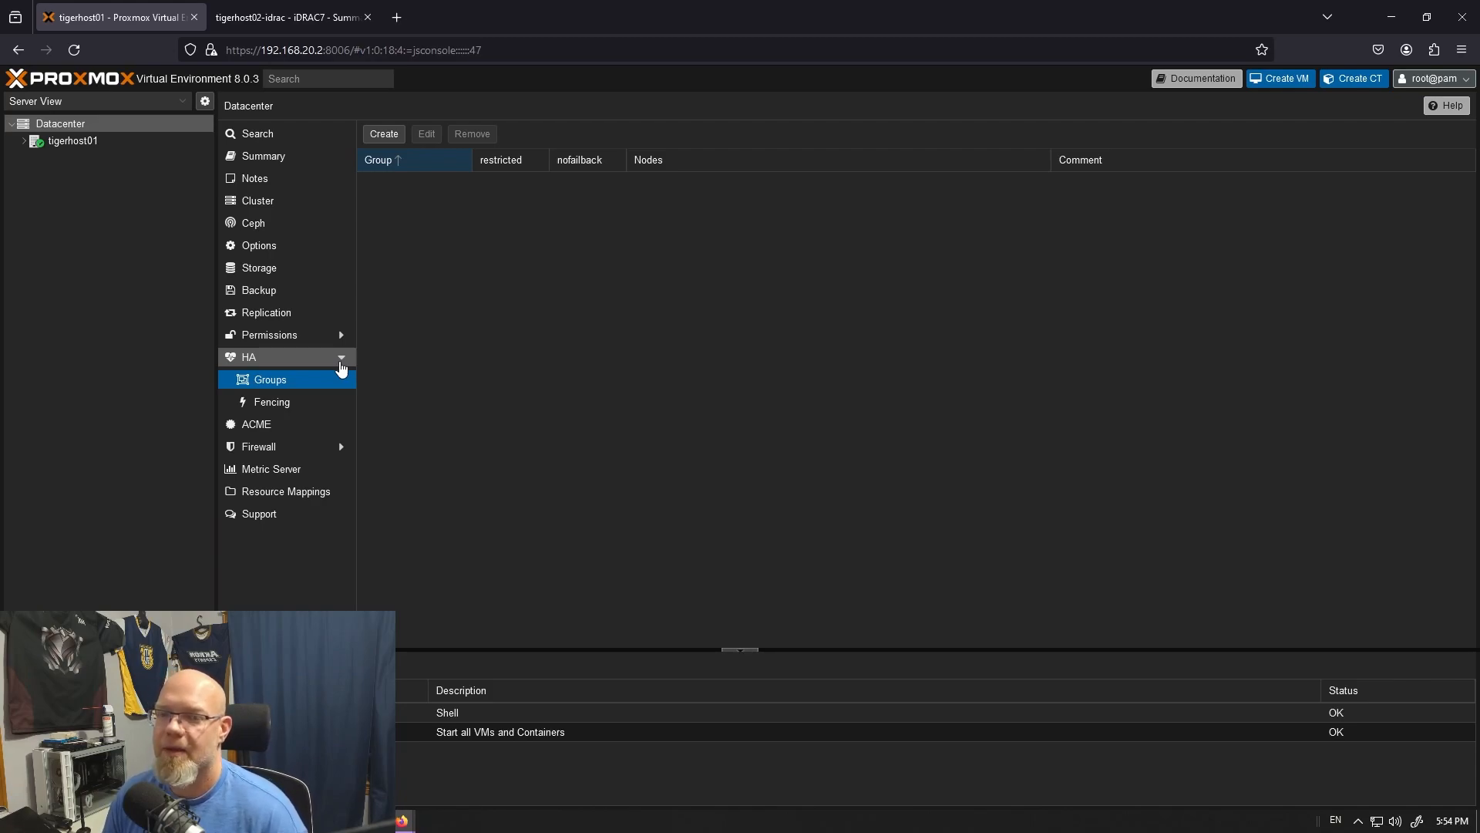
- Examine the Datacenter's ACME, firewall, metric server, resource mapping and support pages
click(297, 424)
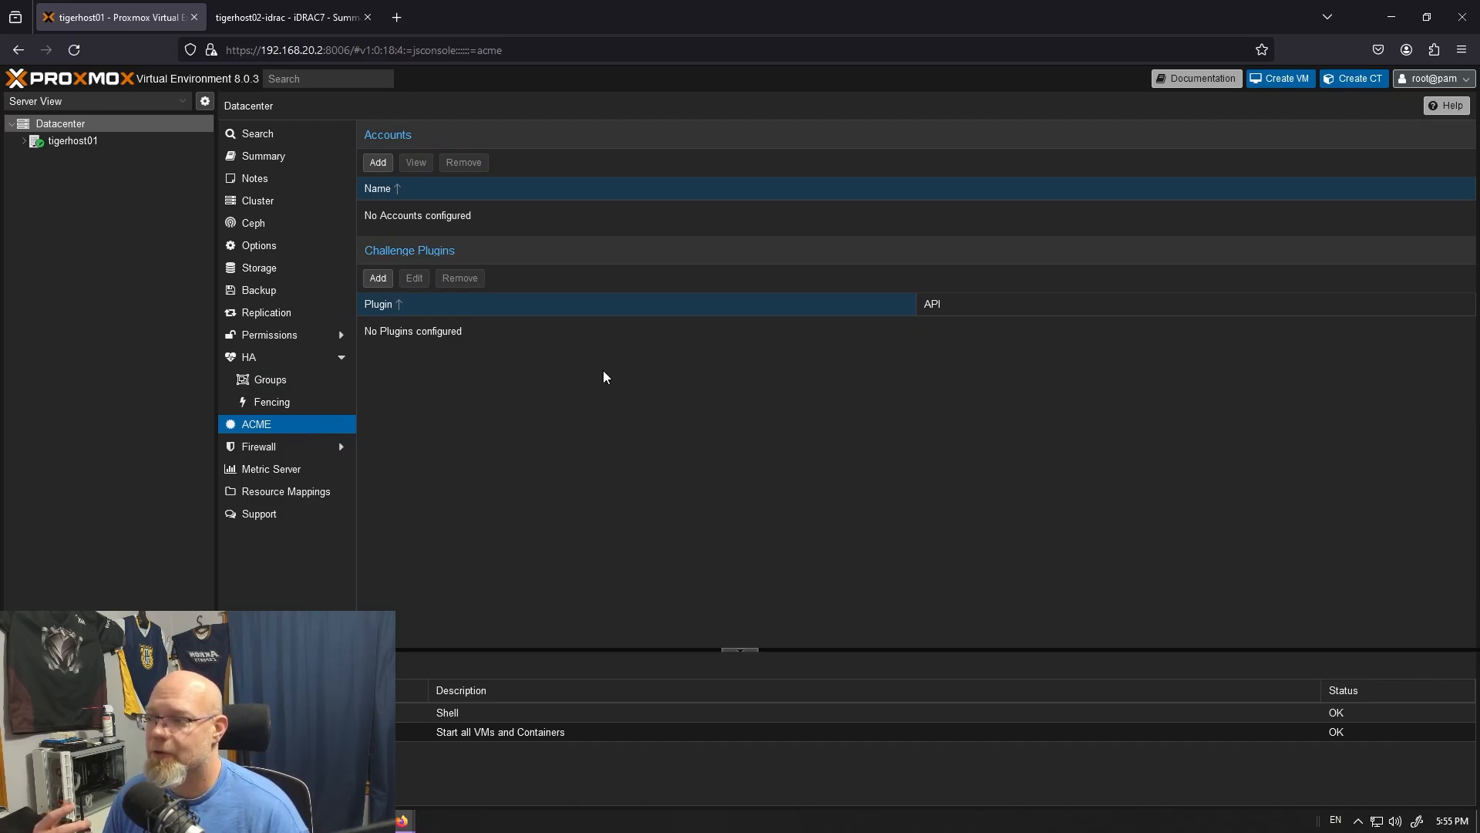
click(293, 450)
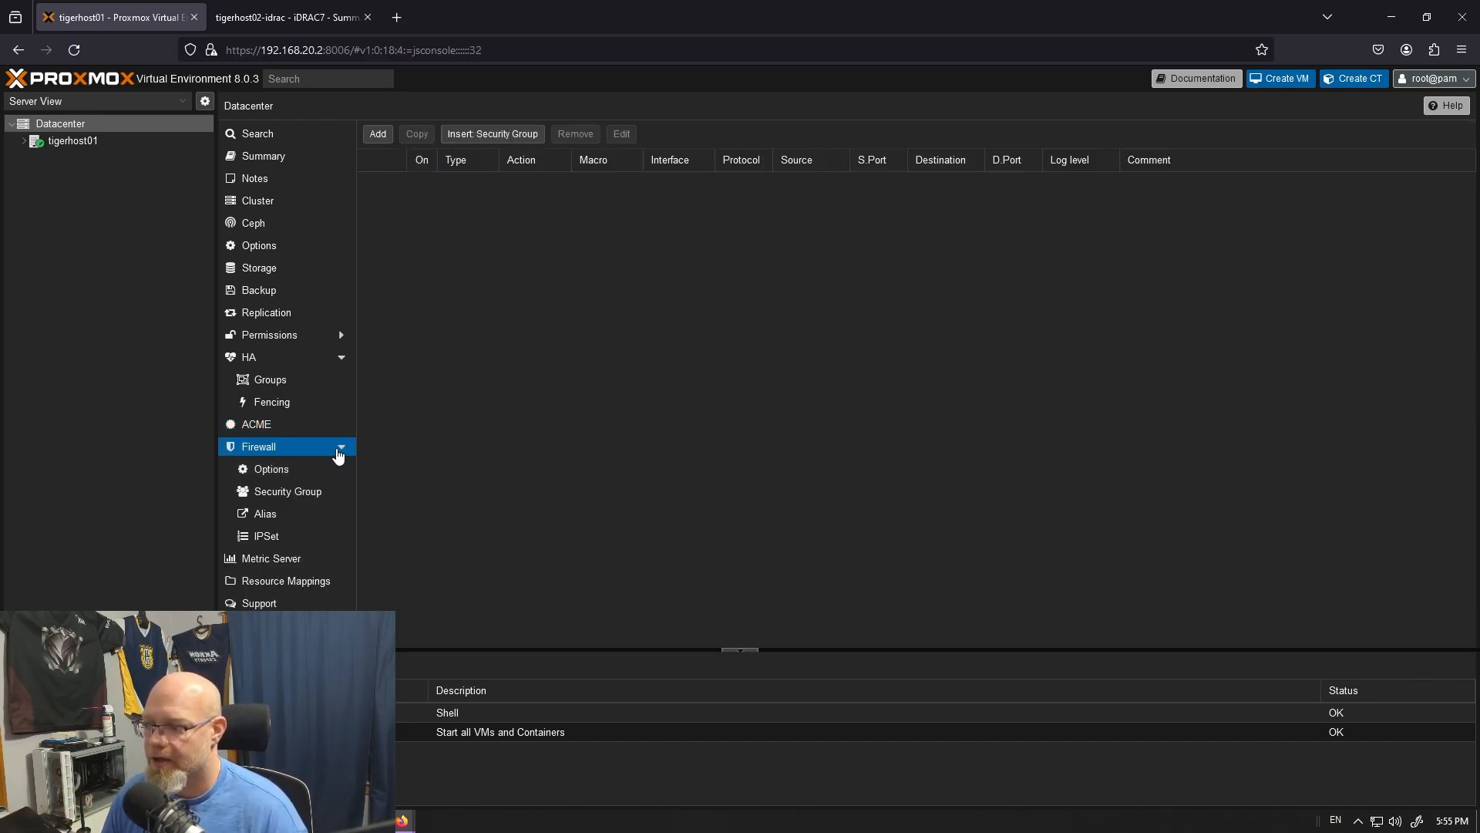
click(338, 448)
click(302, 471)
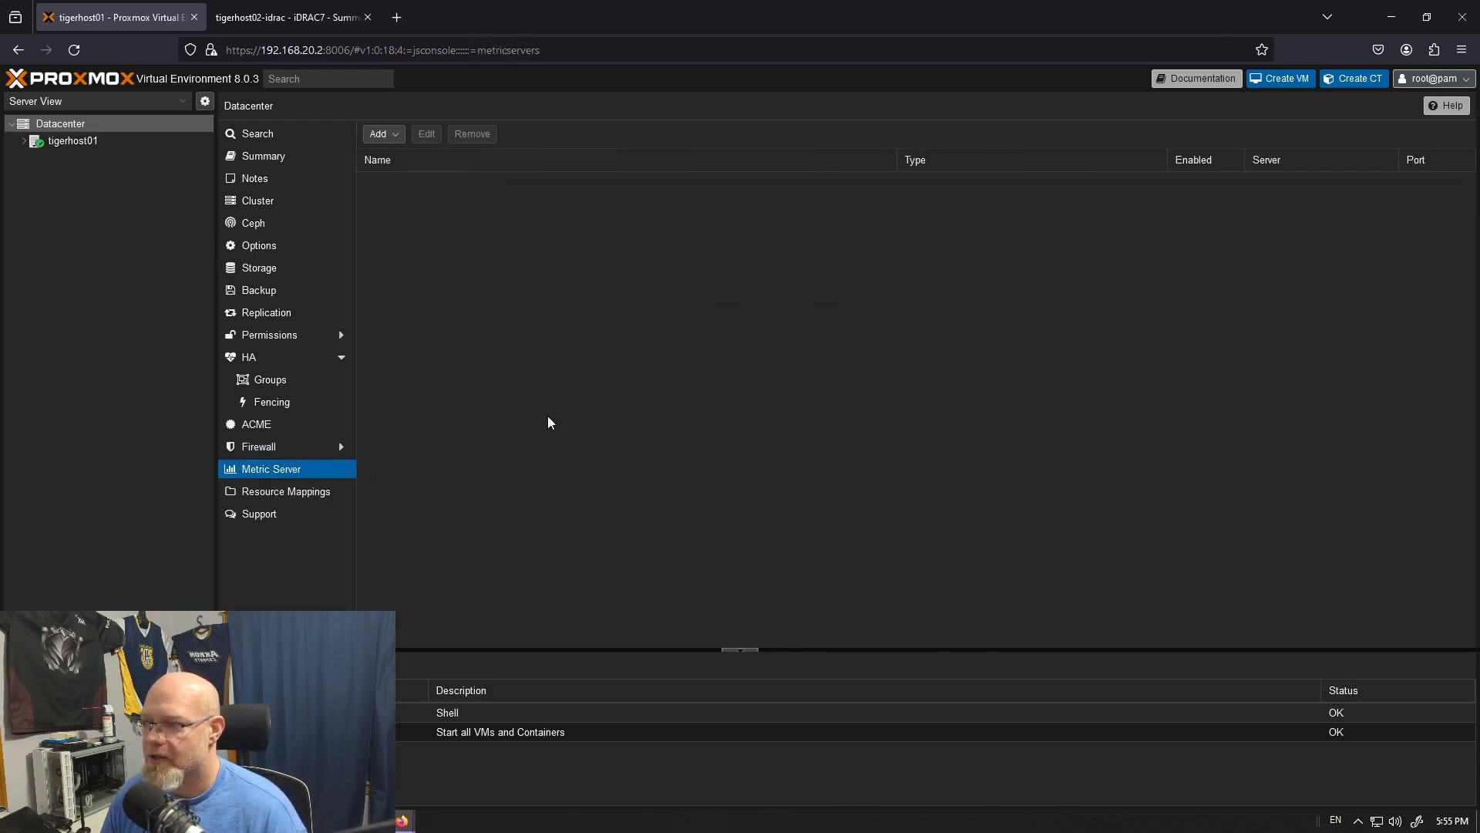
click(380, 134)
click(379, 134)
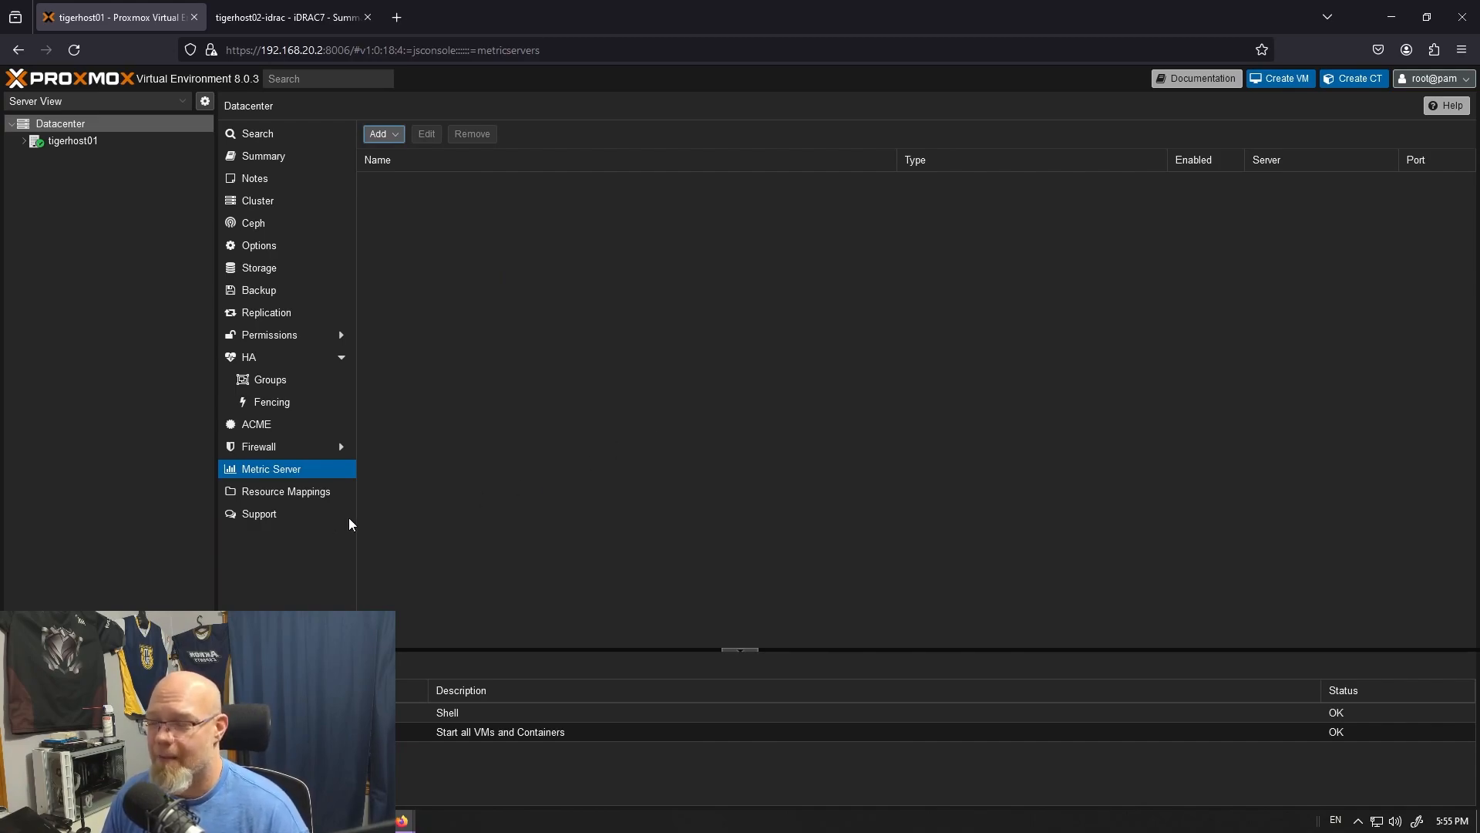
click(309, 493)
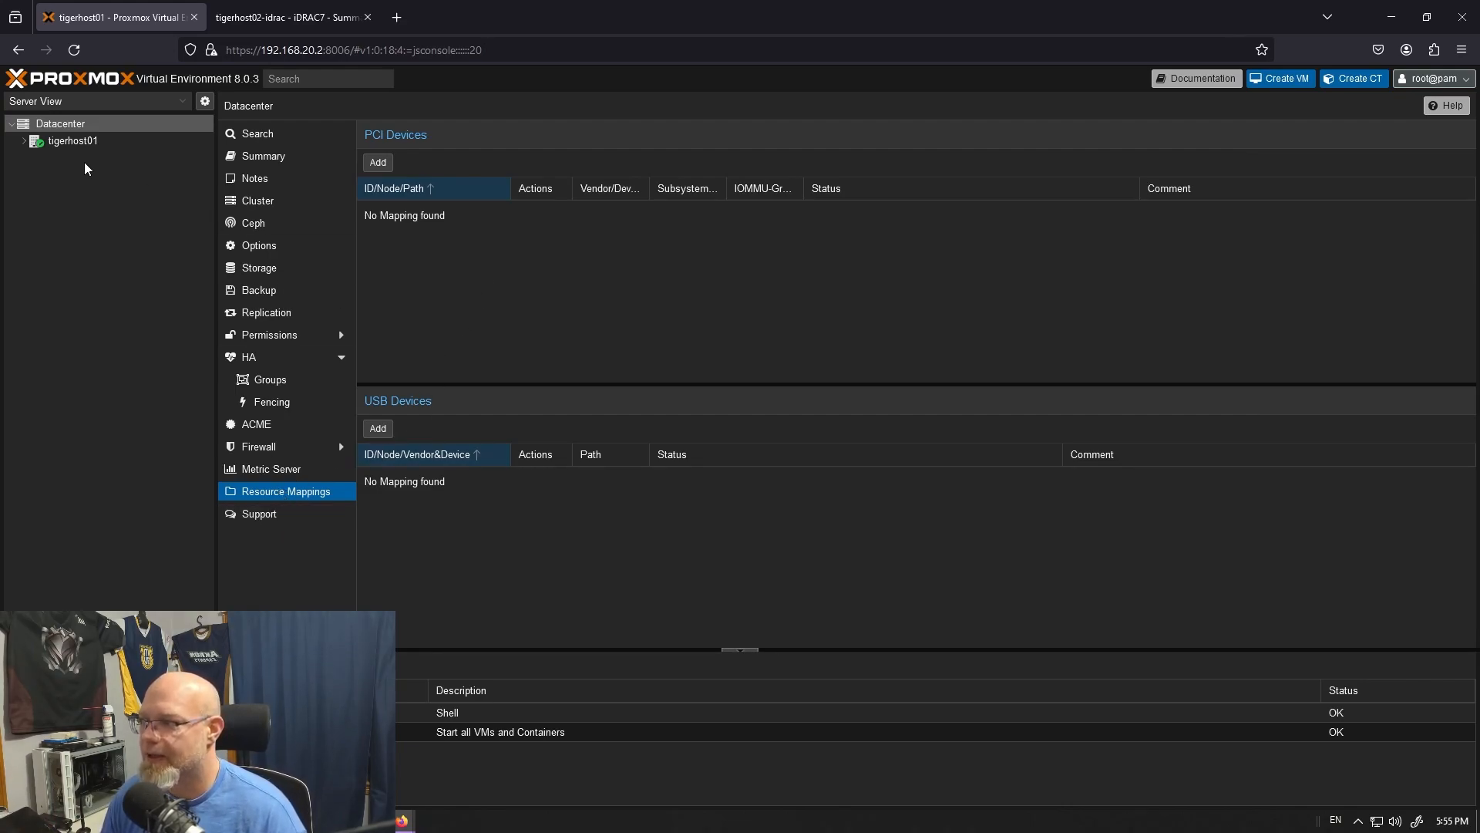
click(289, 514)
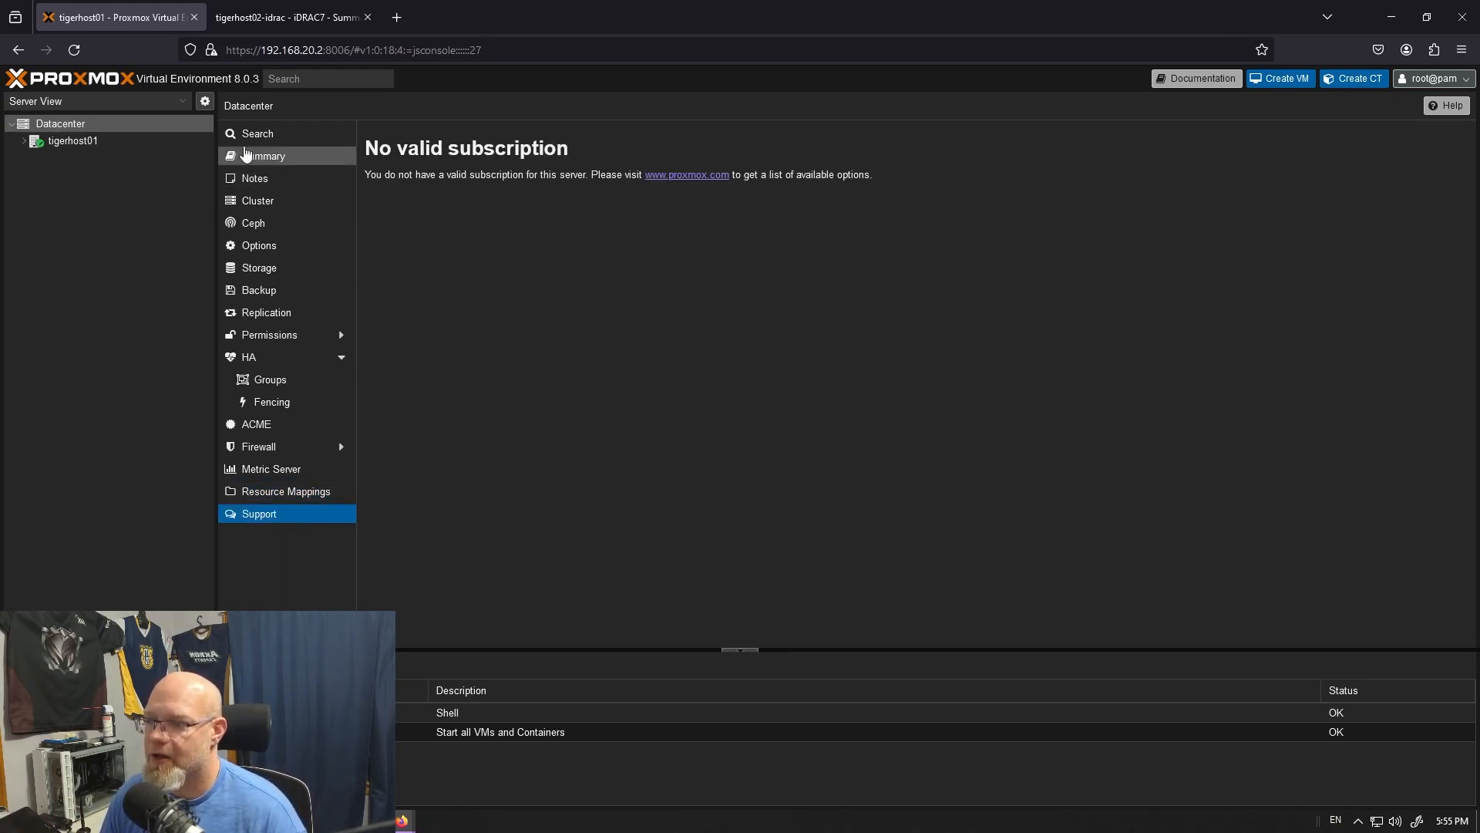
- Disable the ceph-quincy enterprise and pve-enterprise repositories on node tigerhost01
click(101, 145)
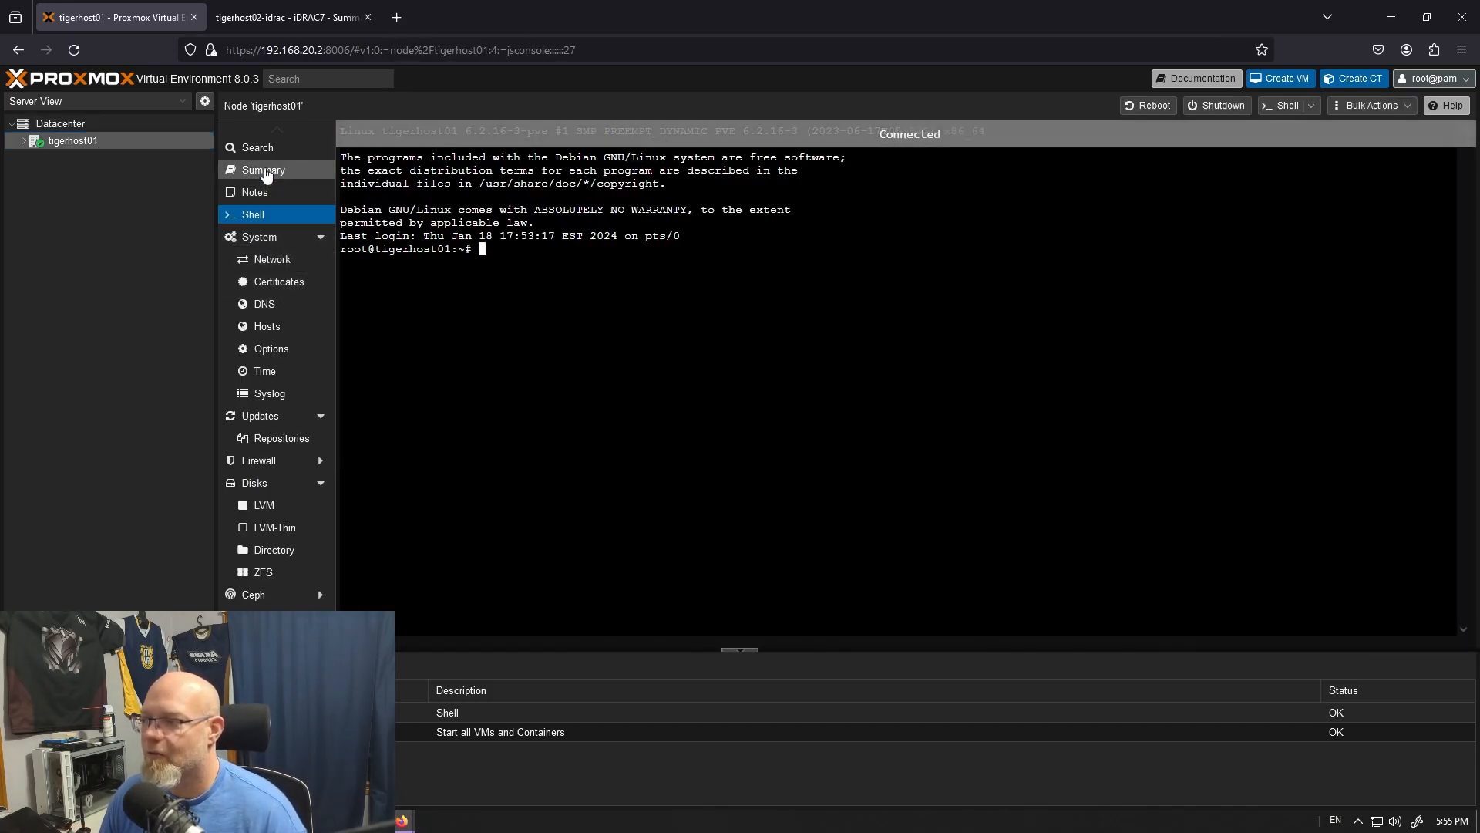
click(264, 171)
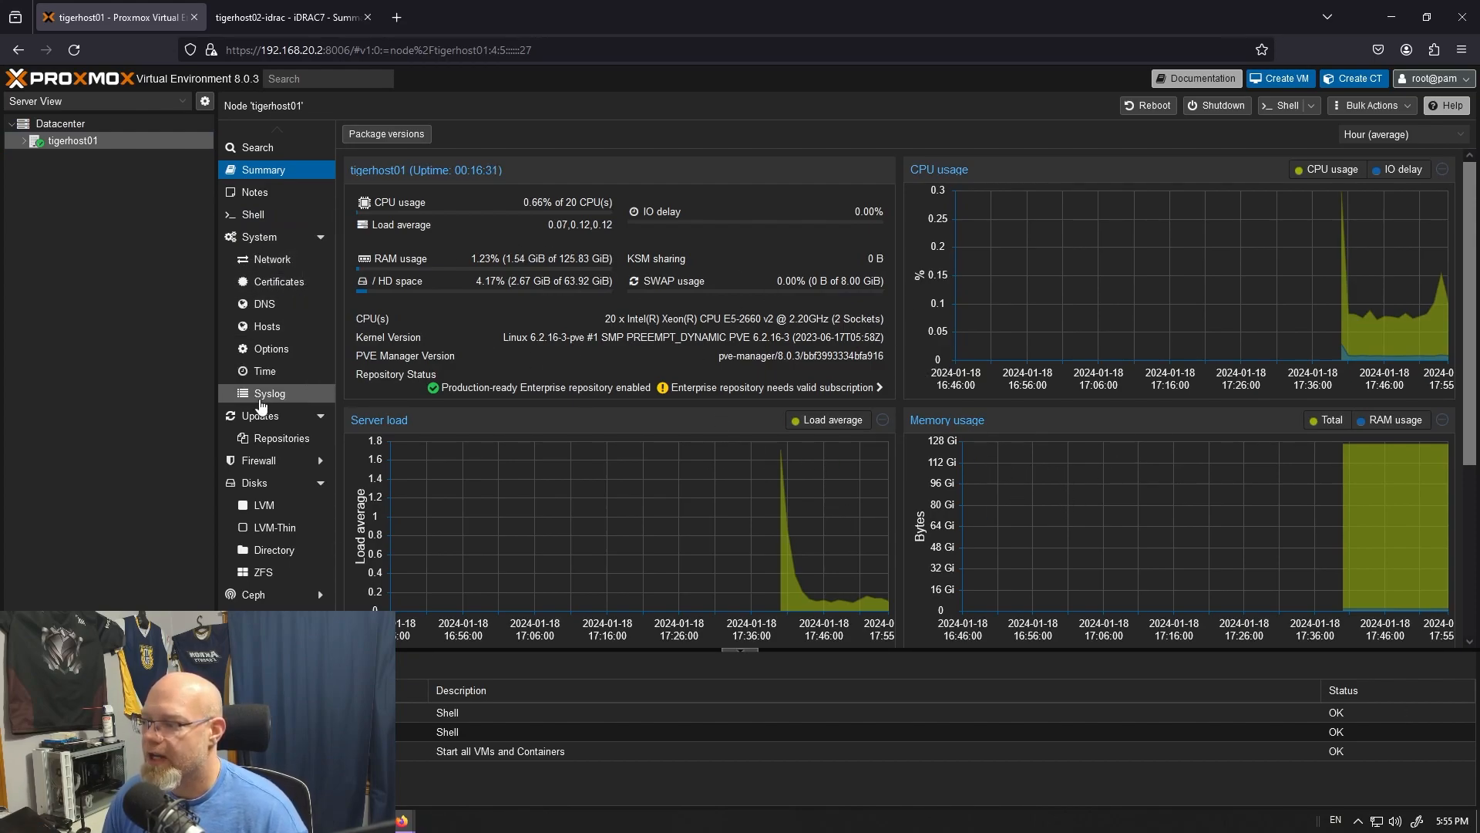
click(268, 439)
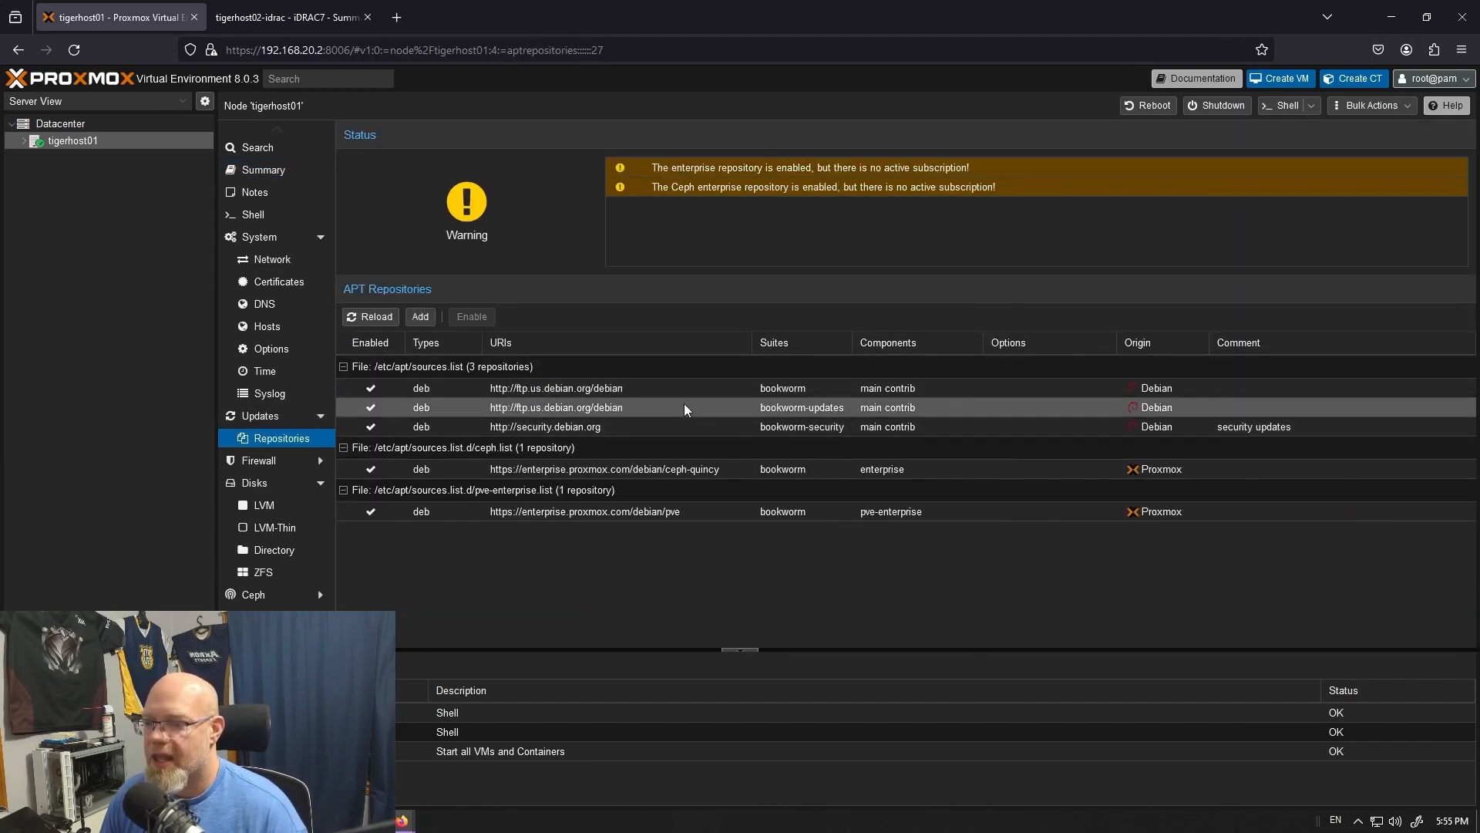
click(968, 473)
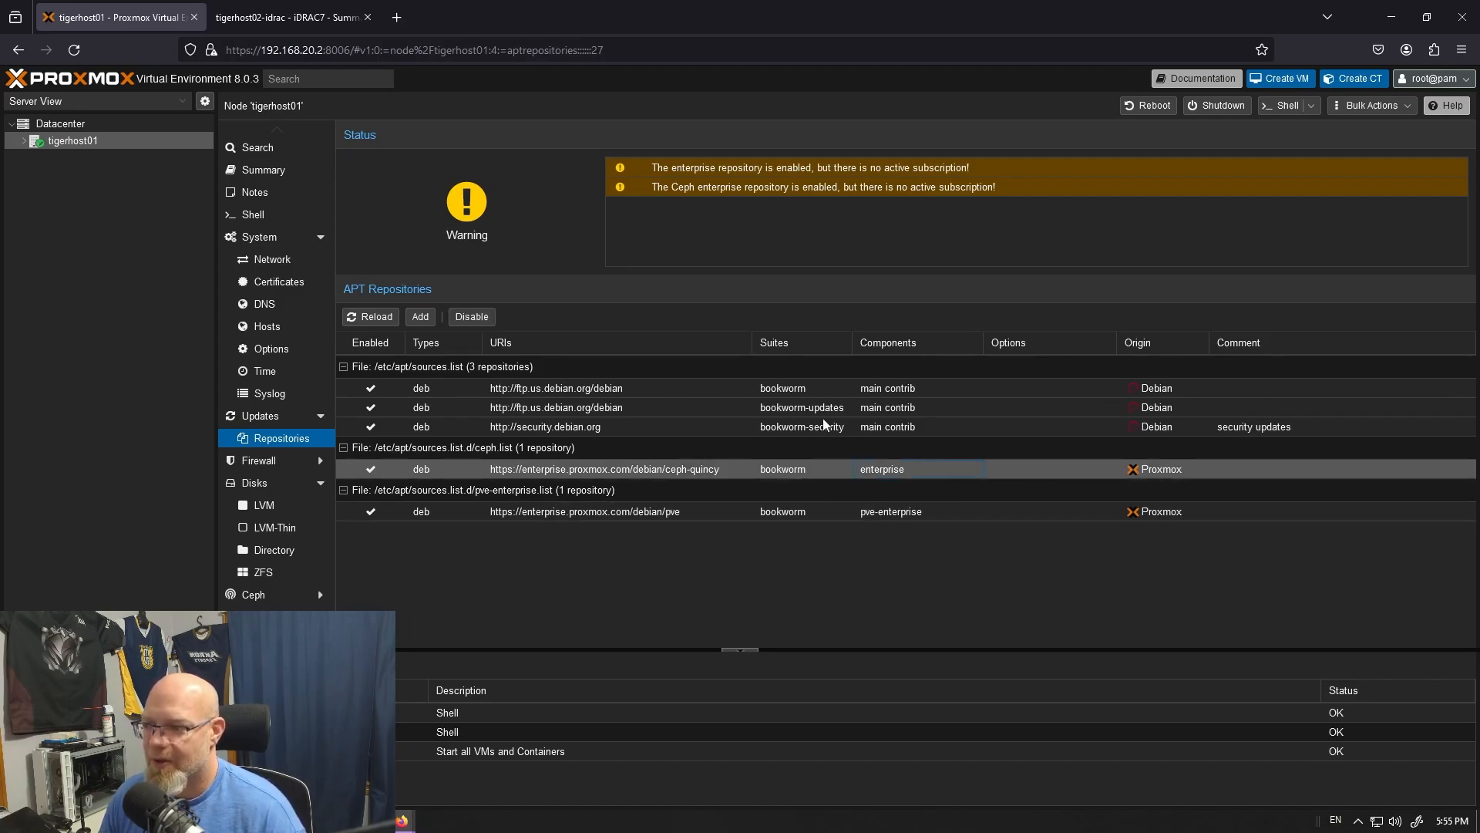
click(472, 316)
click(946, 509)
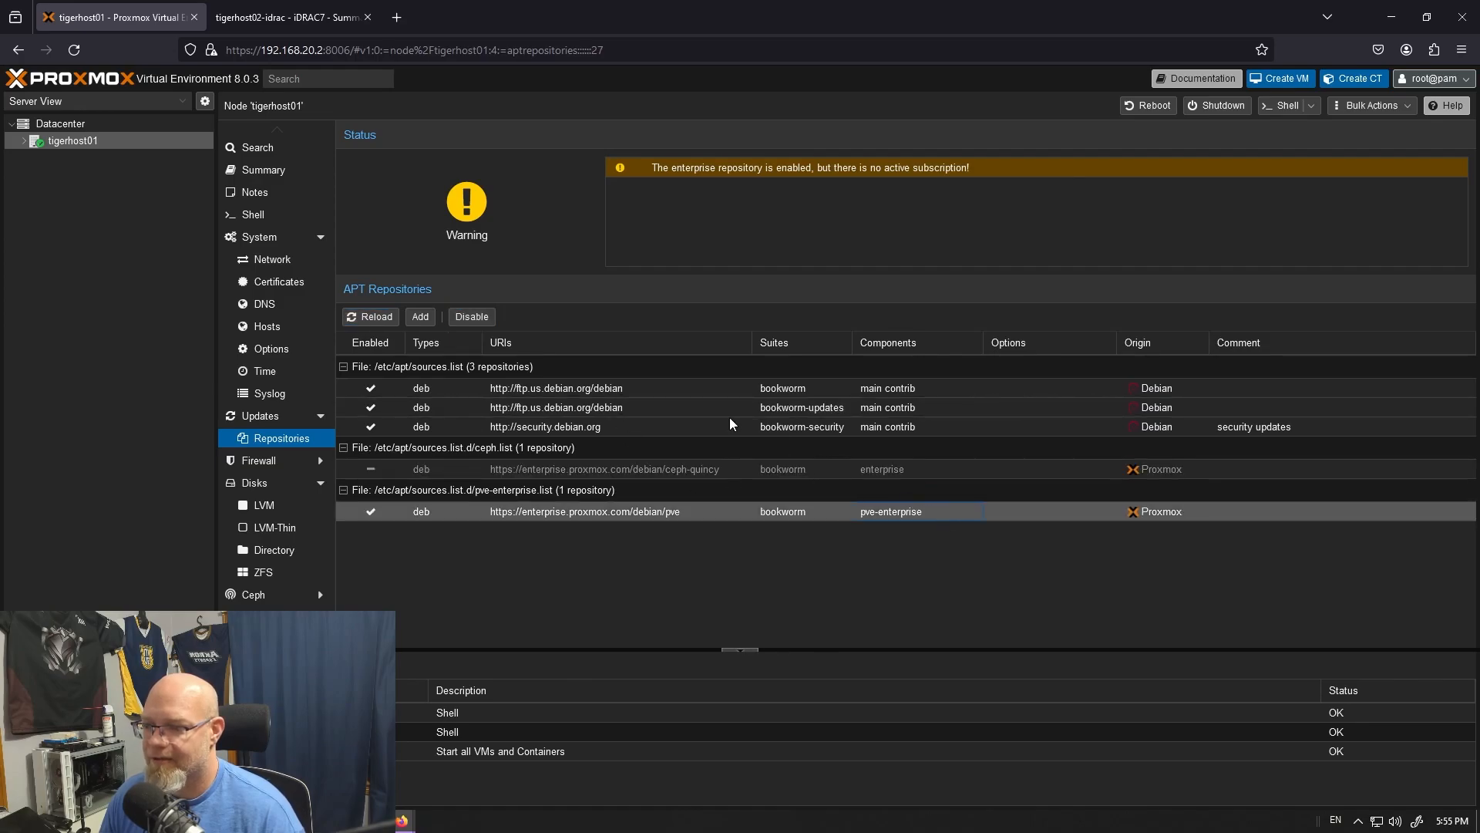
click(472, 316)
- Add the No-Subscription repository to tigerhost01's APT repositories
click(746, 469)
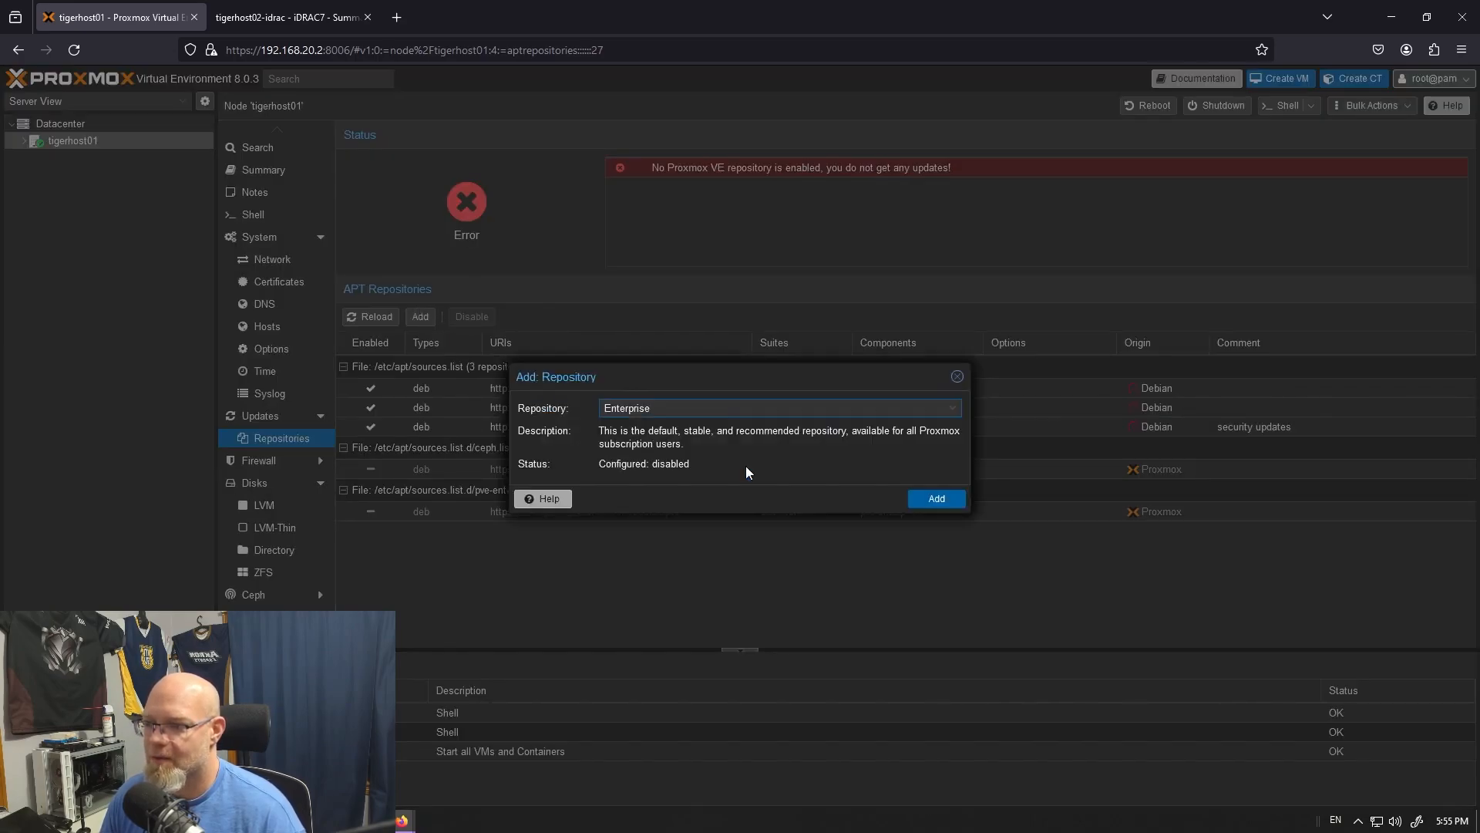
click(833, 410)
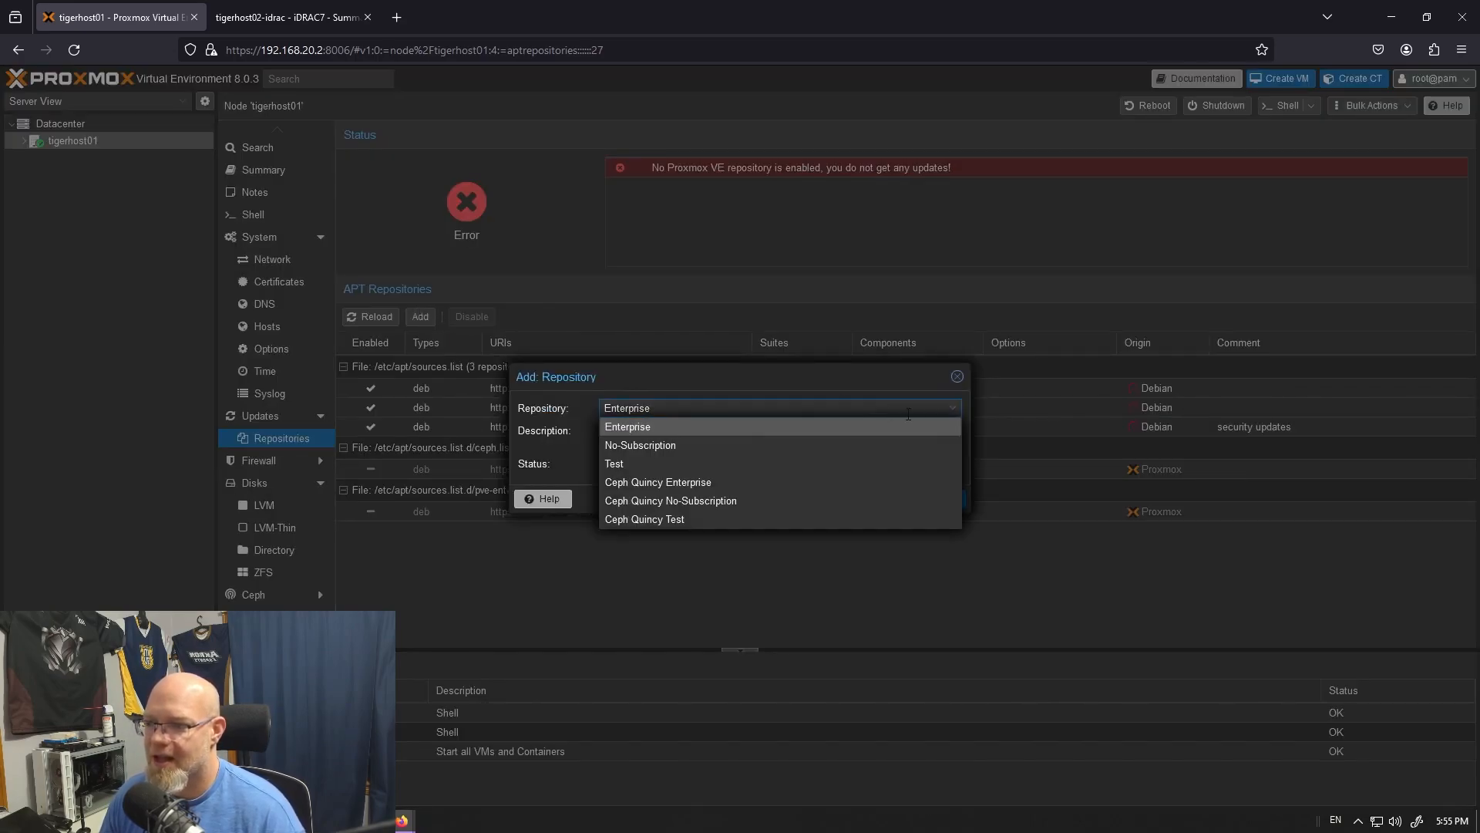
click(699, 441)
click(937, 512)
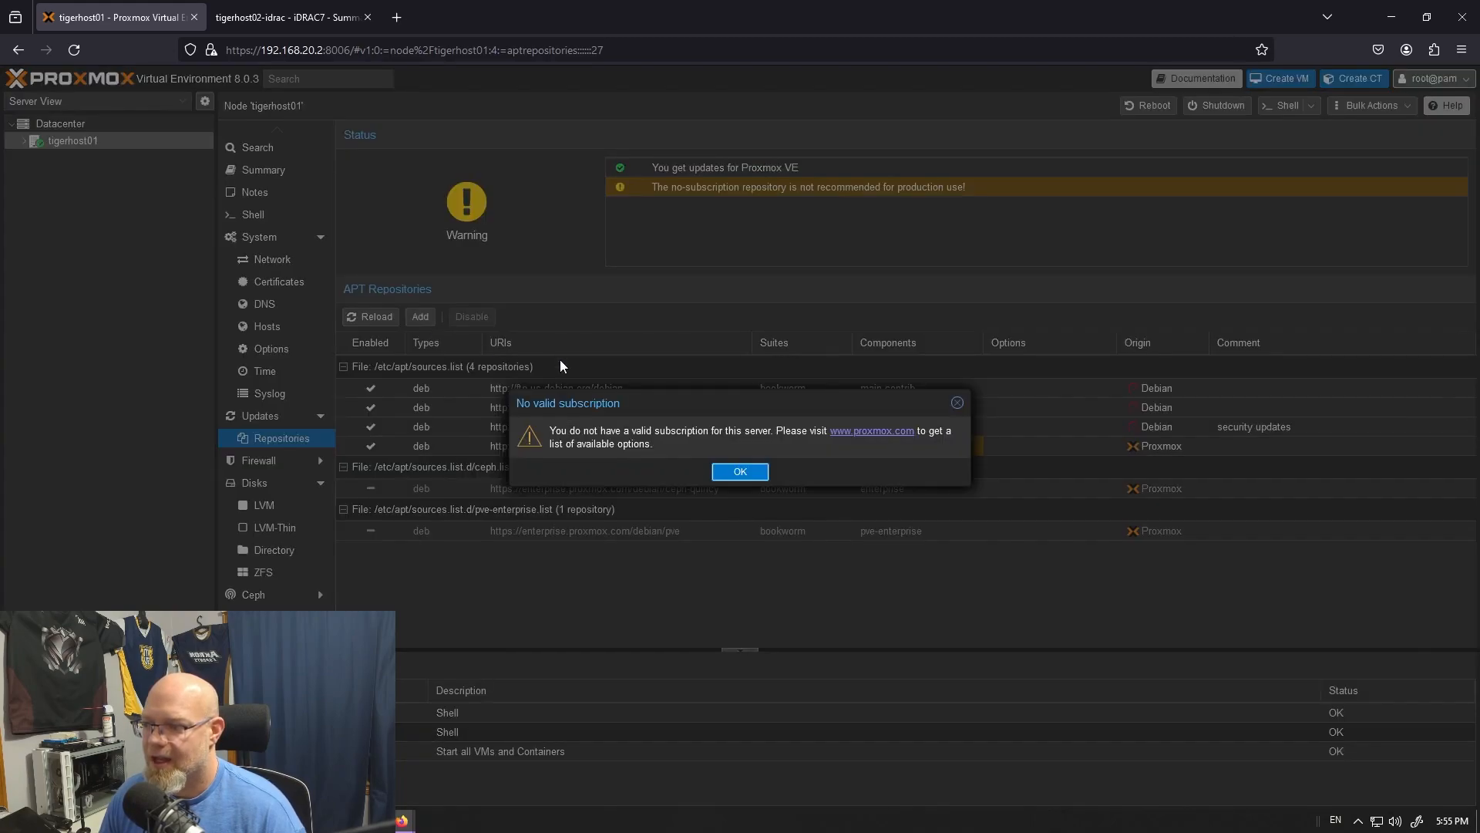
- Add the Ceph Quincy No-Subscription repository to tigerhost01's APT repositories
click(742, 472)
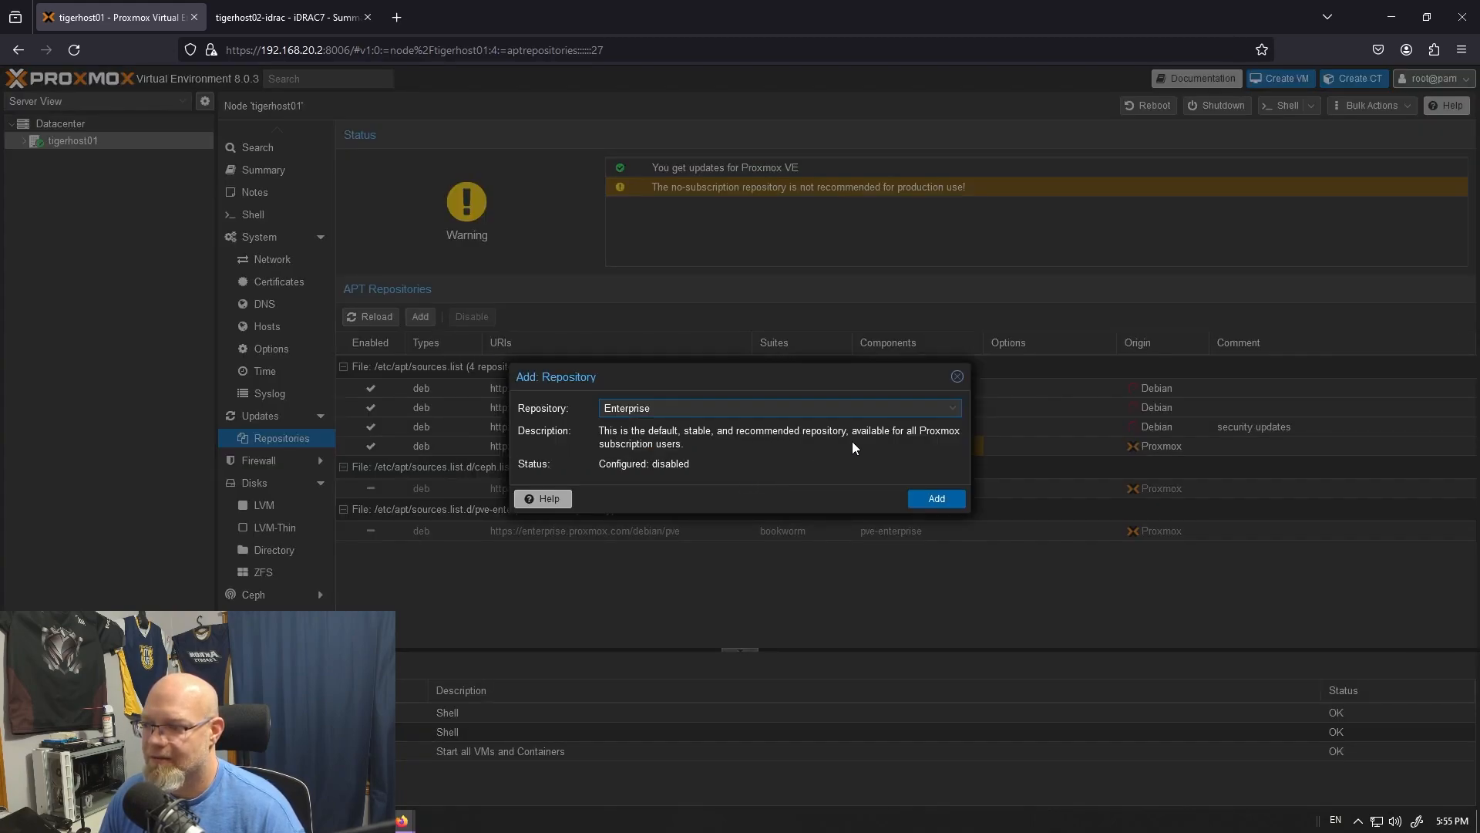
click(945, 408)
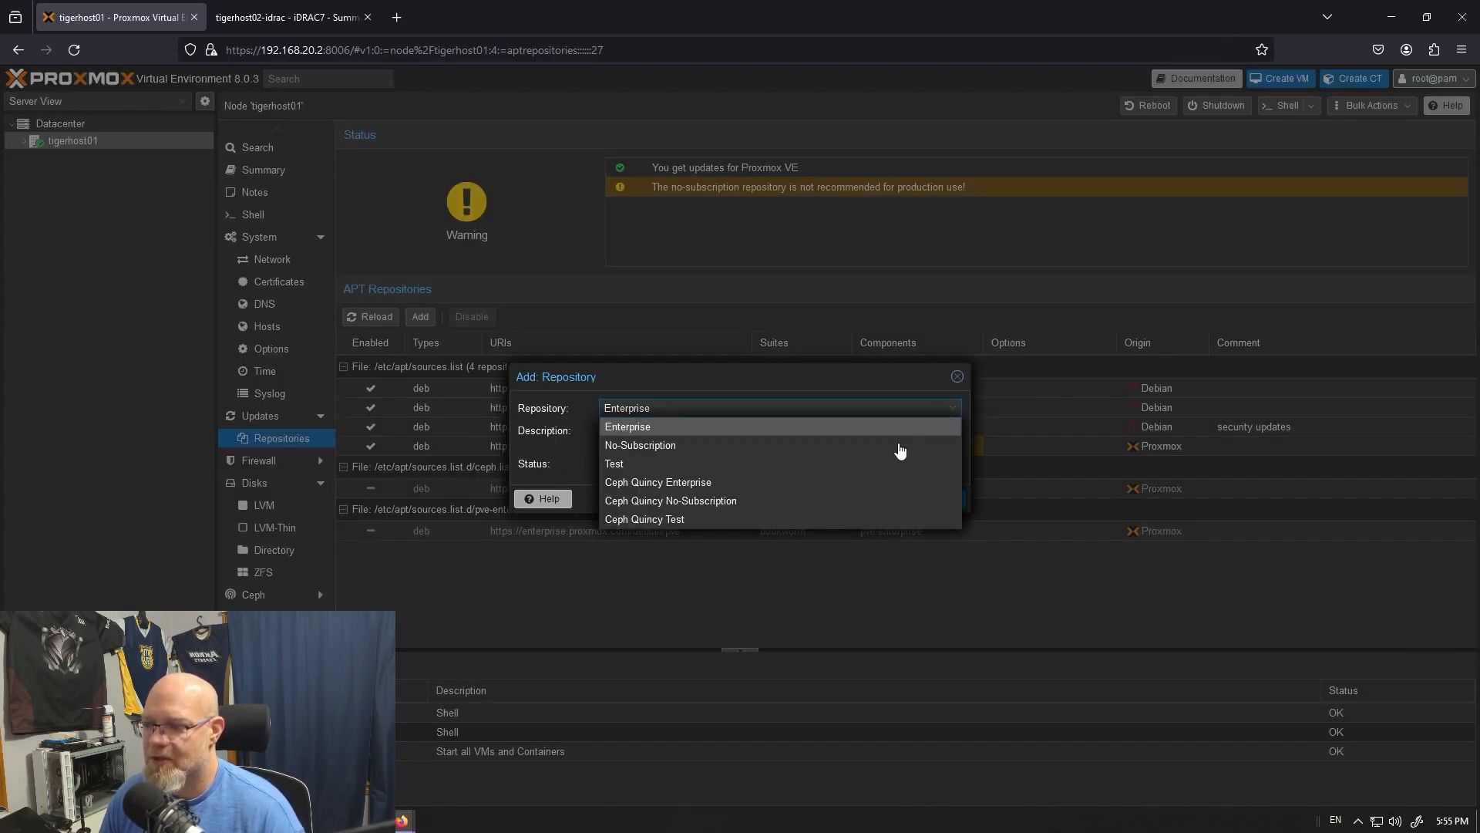
click(740, 502)
click(934, 515)
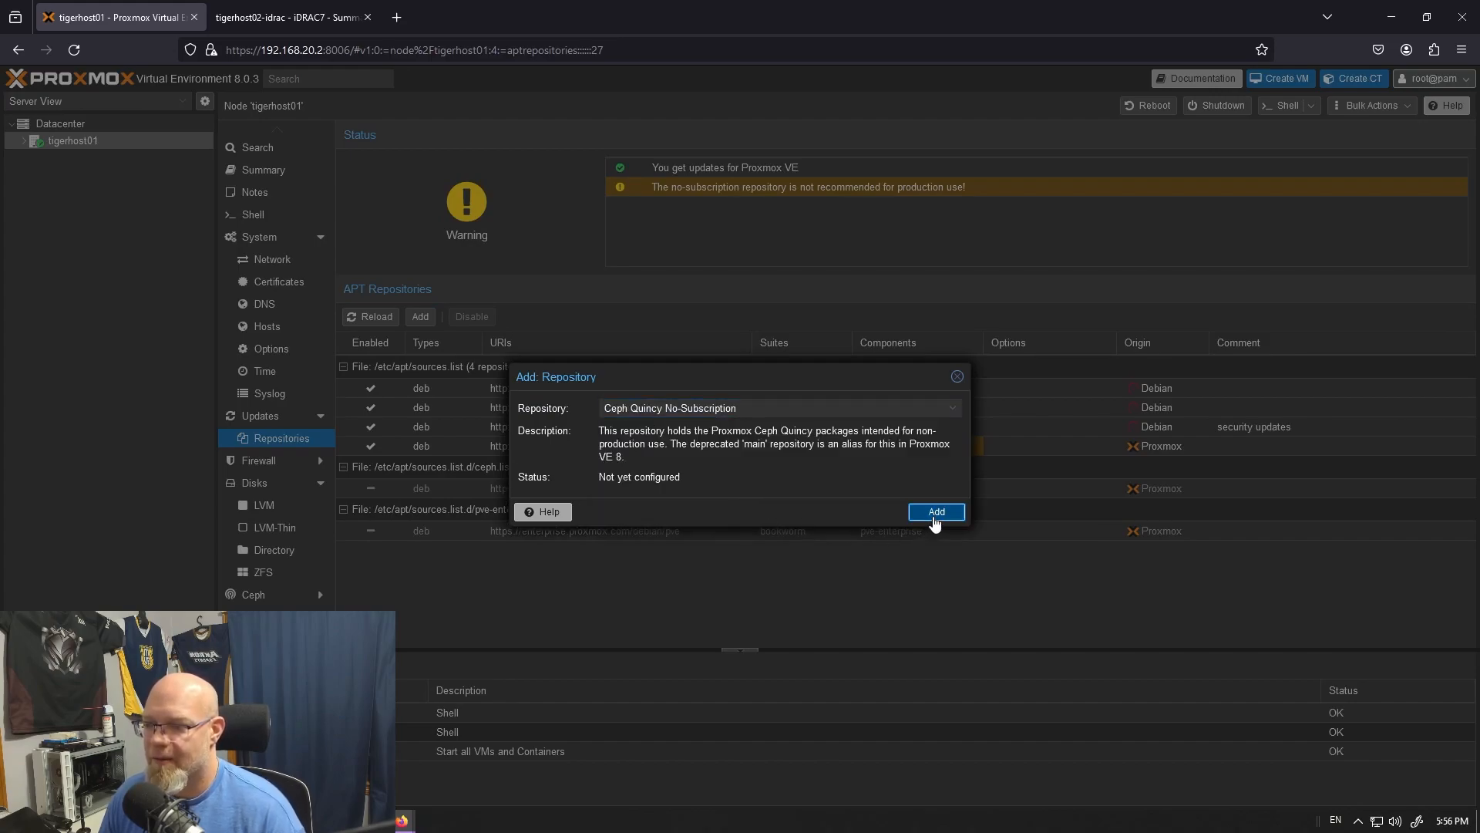
- Run "apt update && apt upgrade" in tigerhost01's shell and accept the package upgrade with y
click(254, 215)
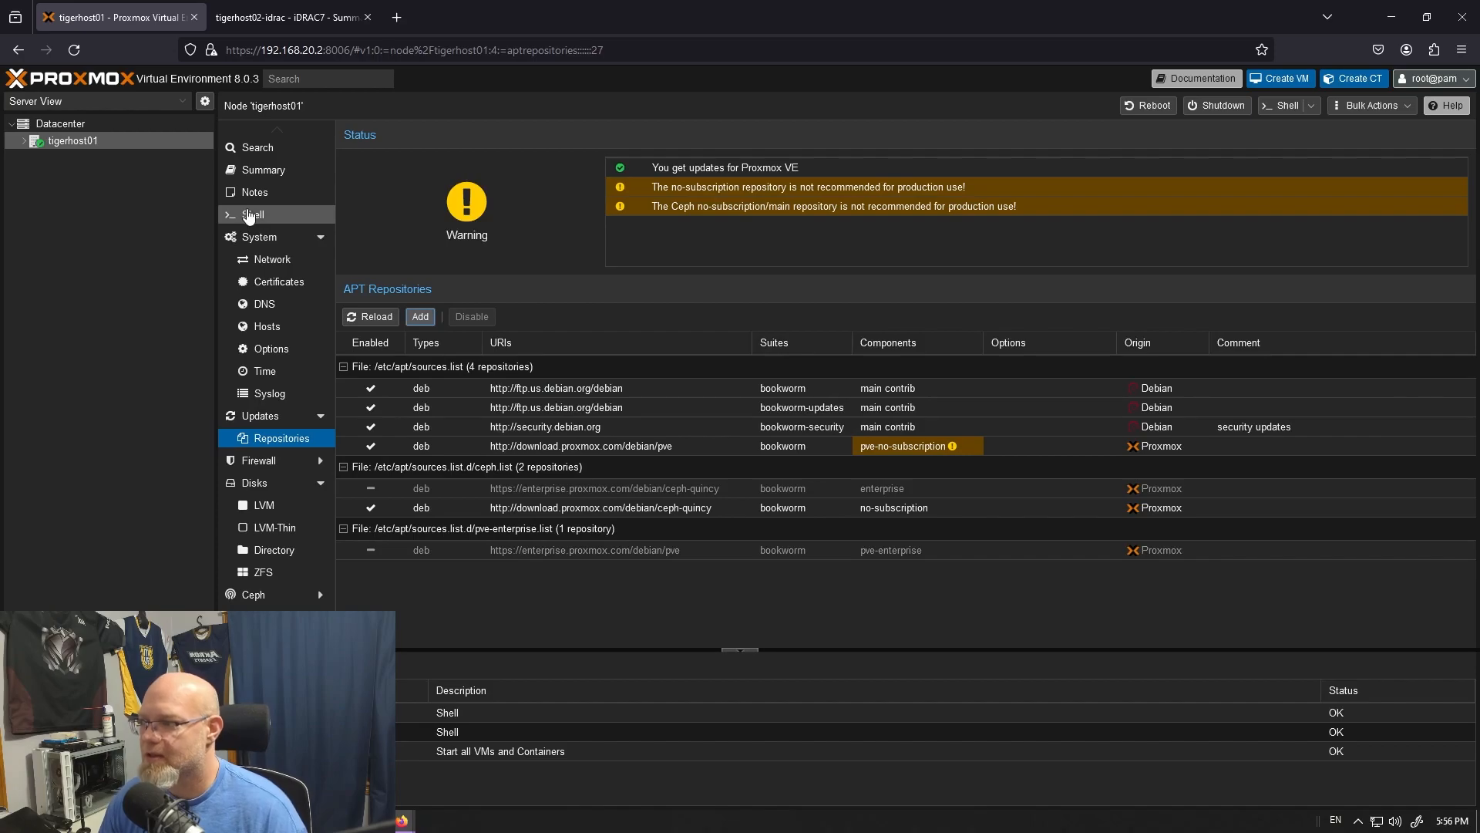
text(apt)
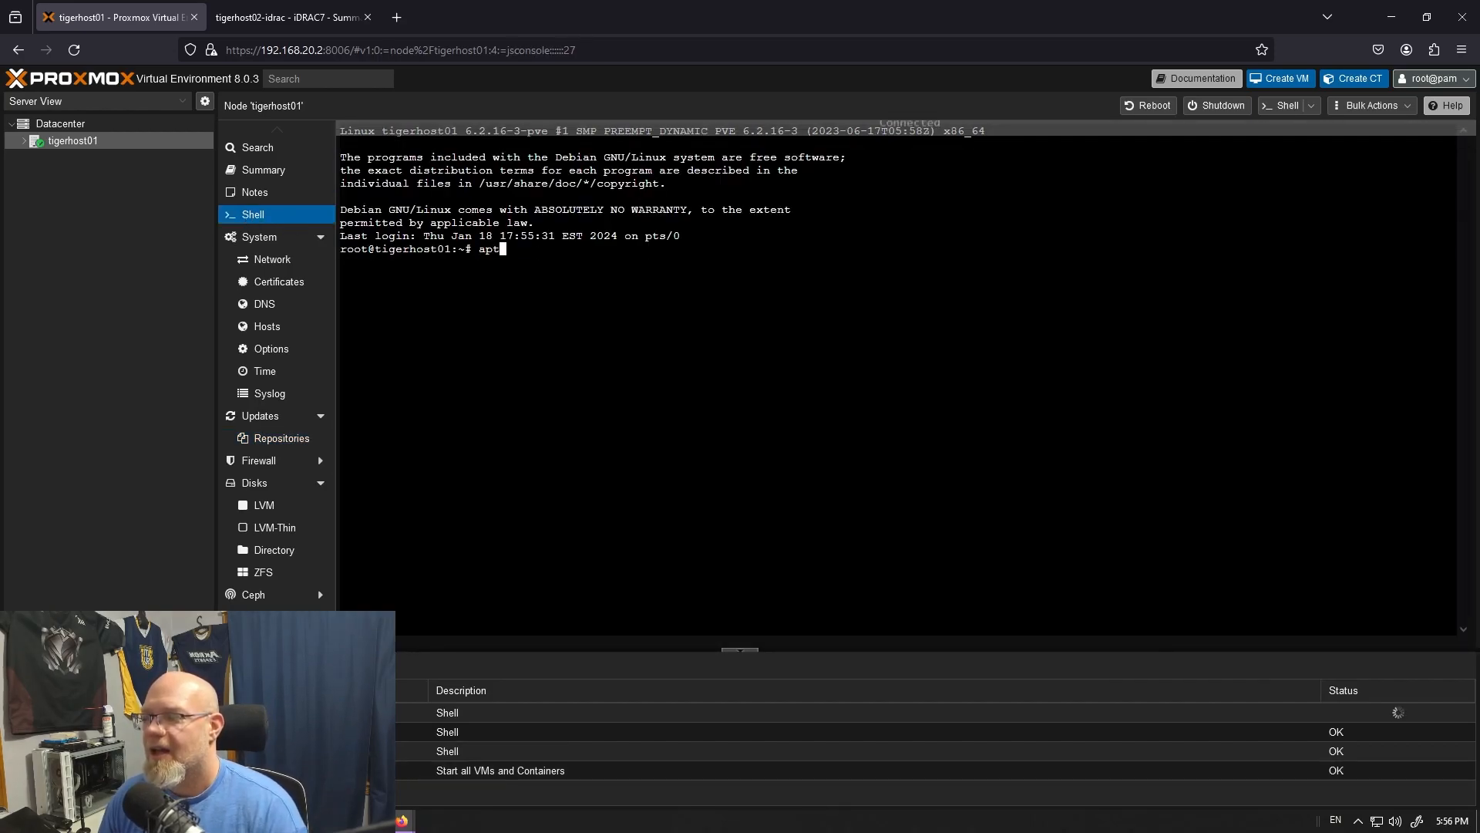
text( update && apt upgrade)
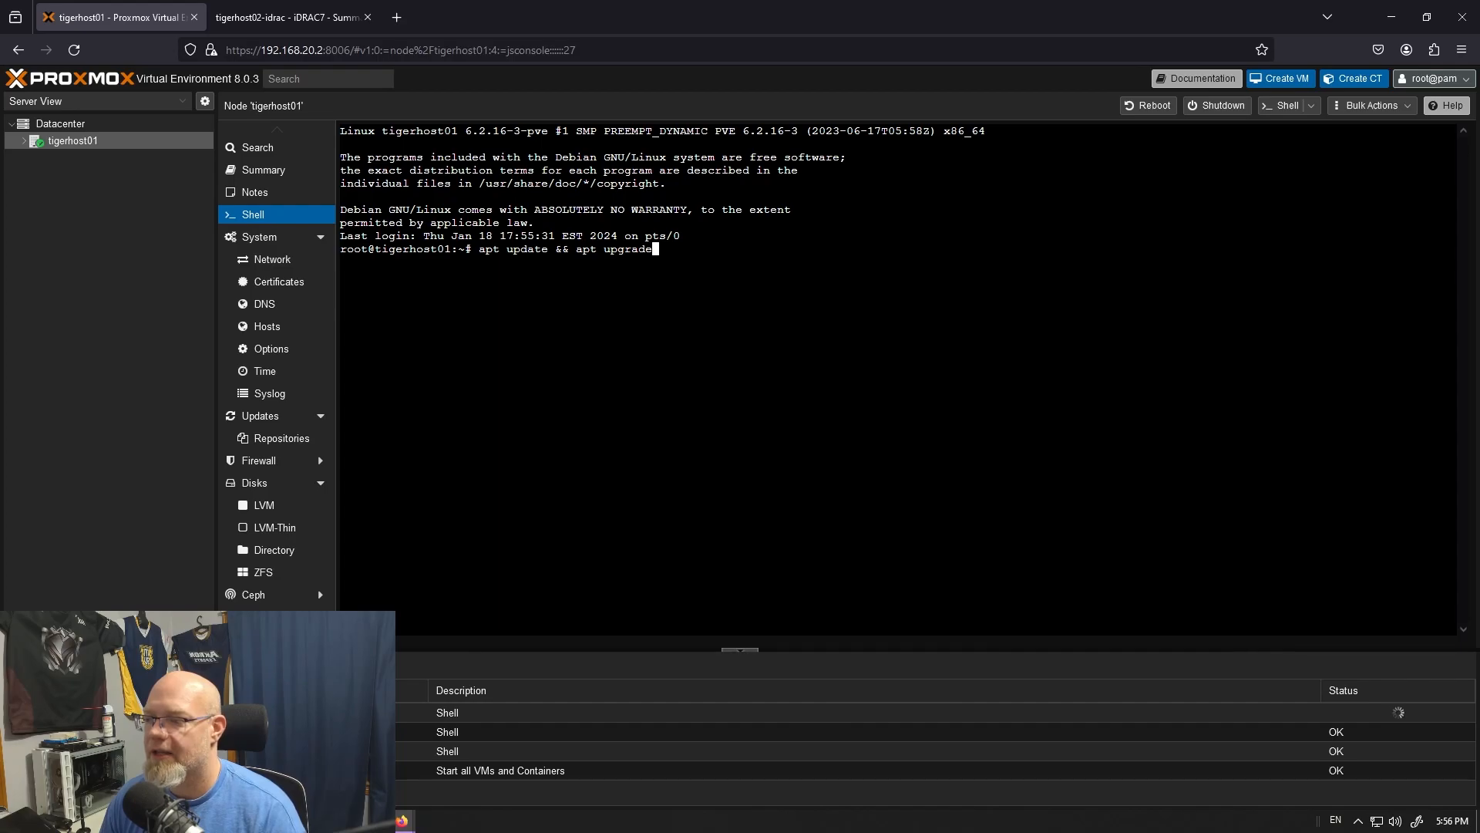
key(Return)
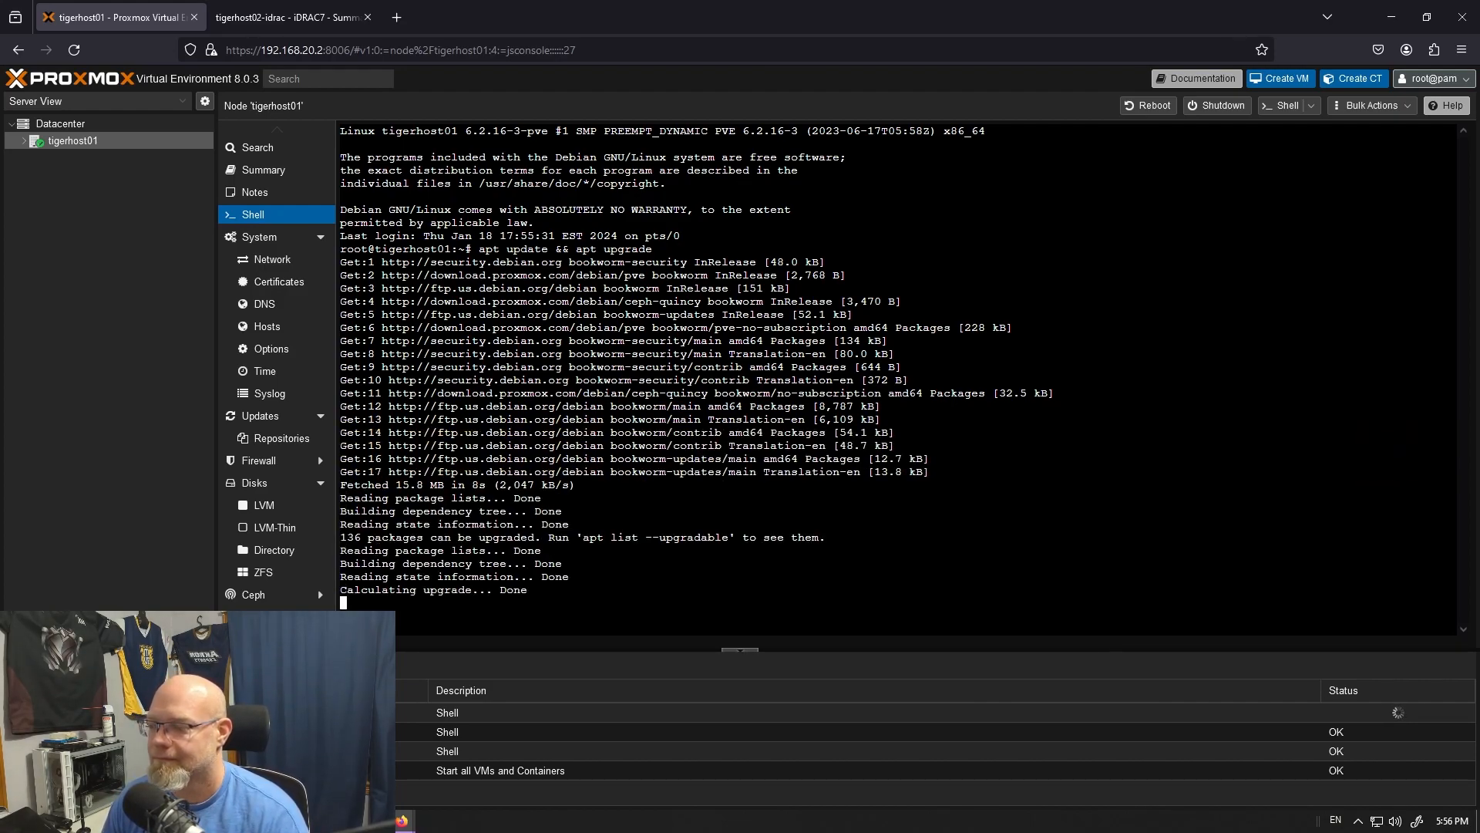
text(y)
key(Return)
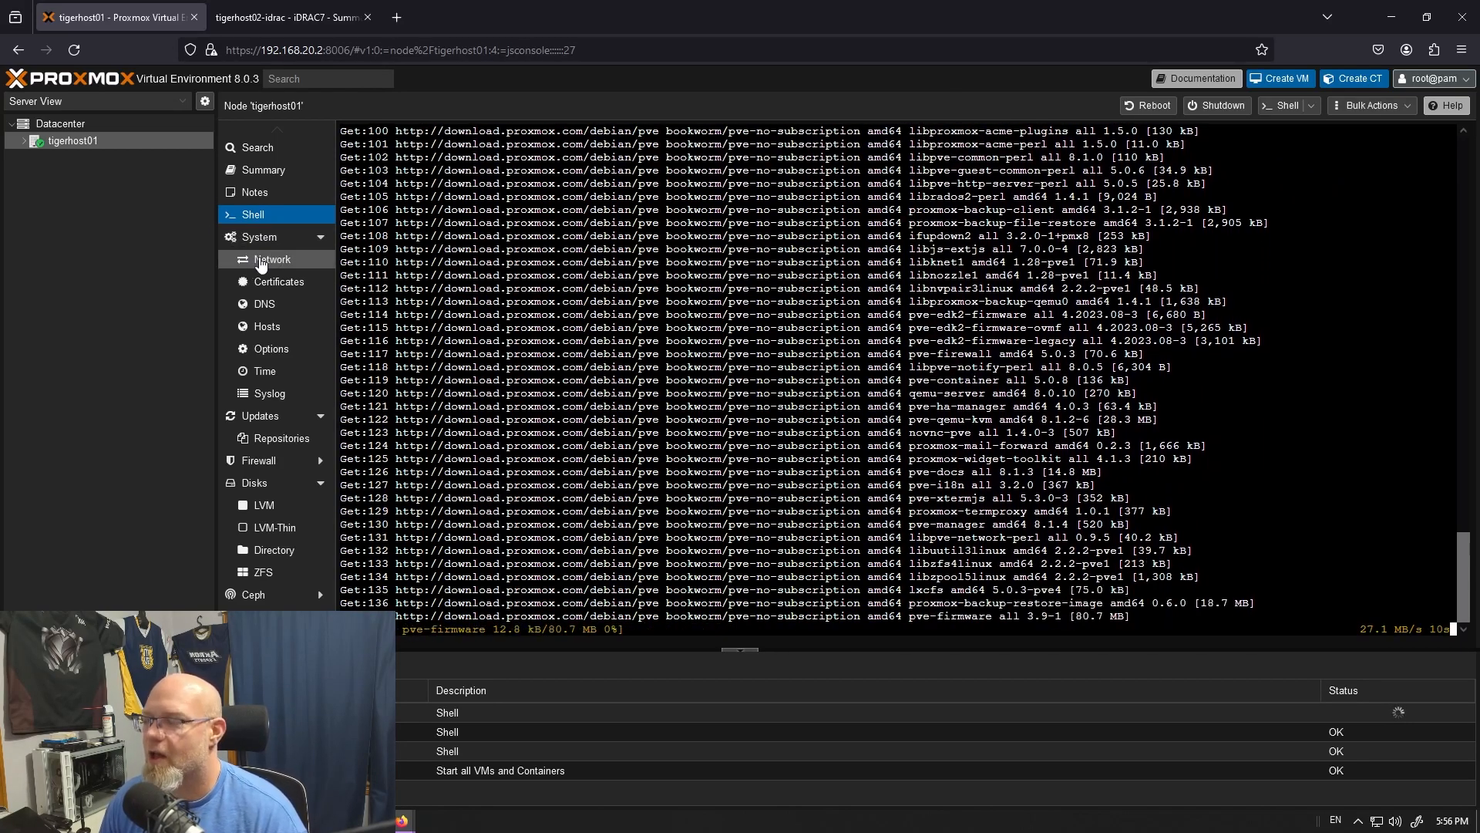
- Review tigerhost01's summary and notes, and examine its network interfaces, including the vmbr0 bridge
click(255, 171)
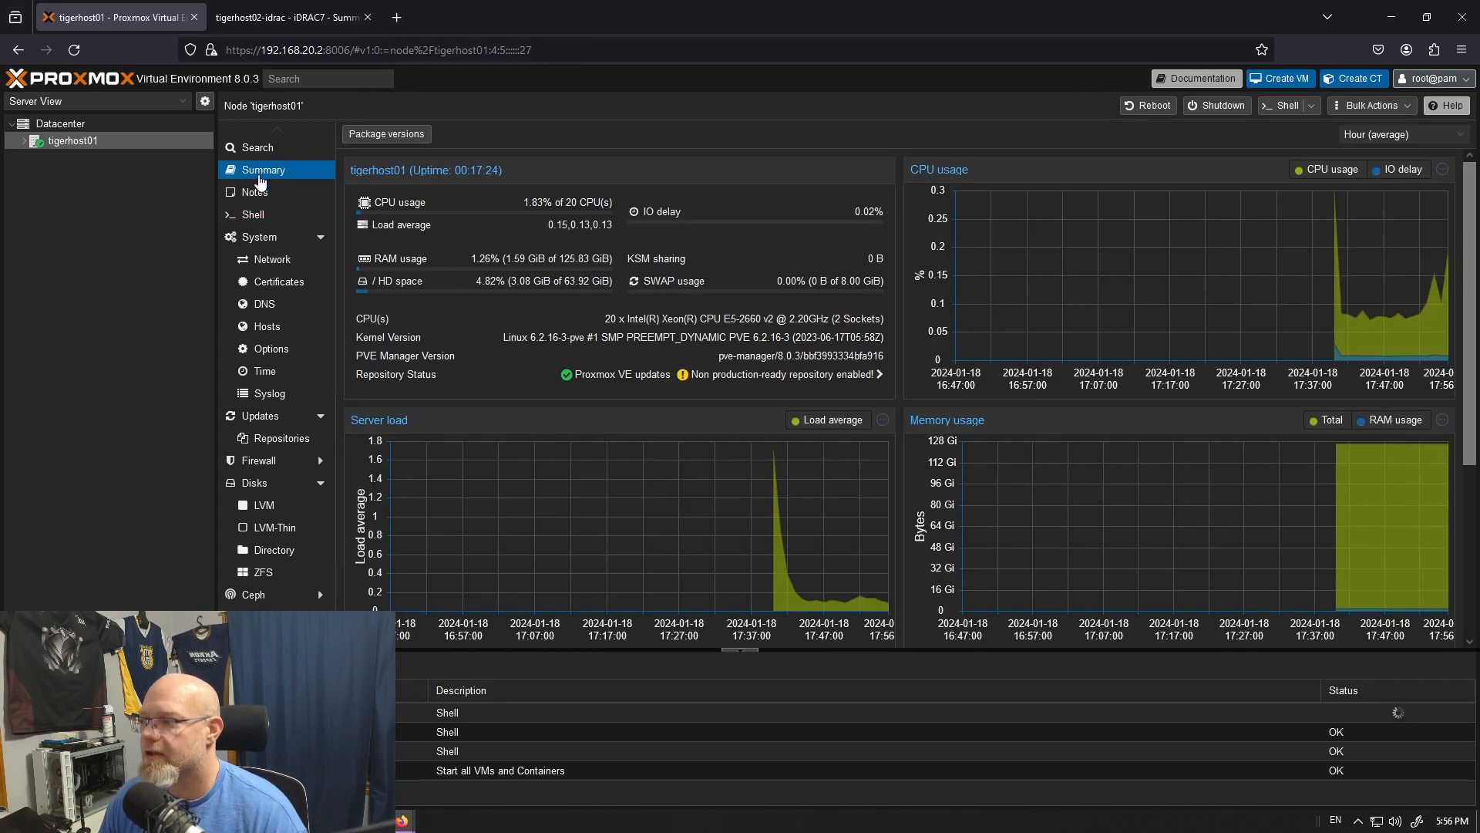
scroll(857, 483, down, 1)
scroll(857, 483, up, 3)
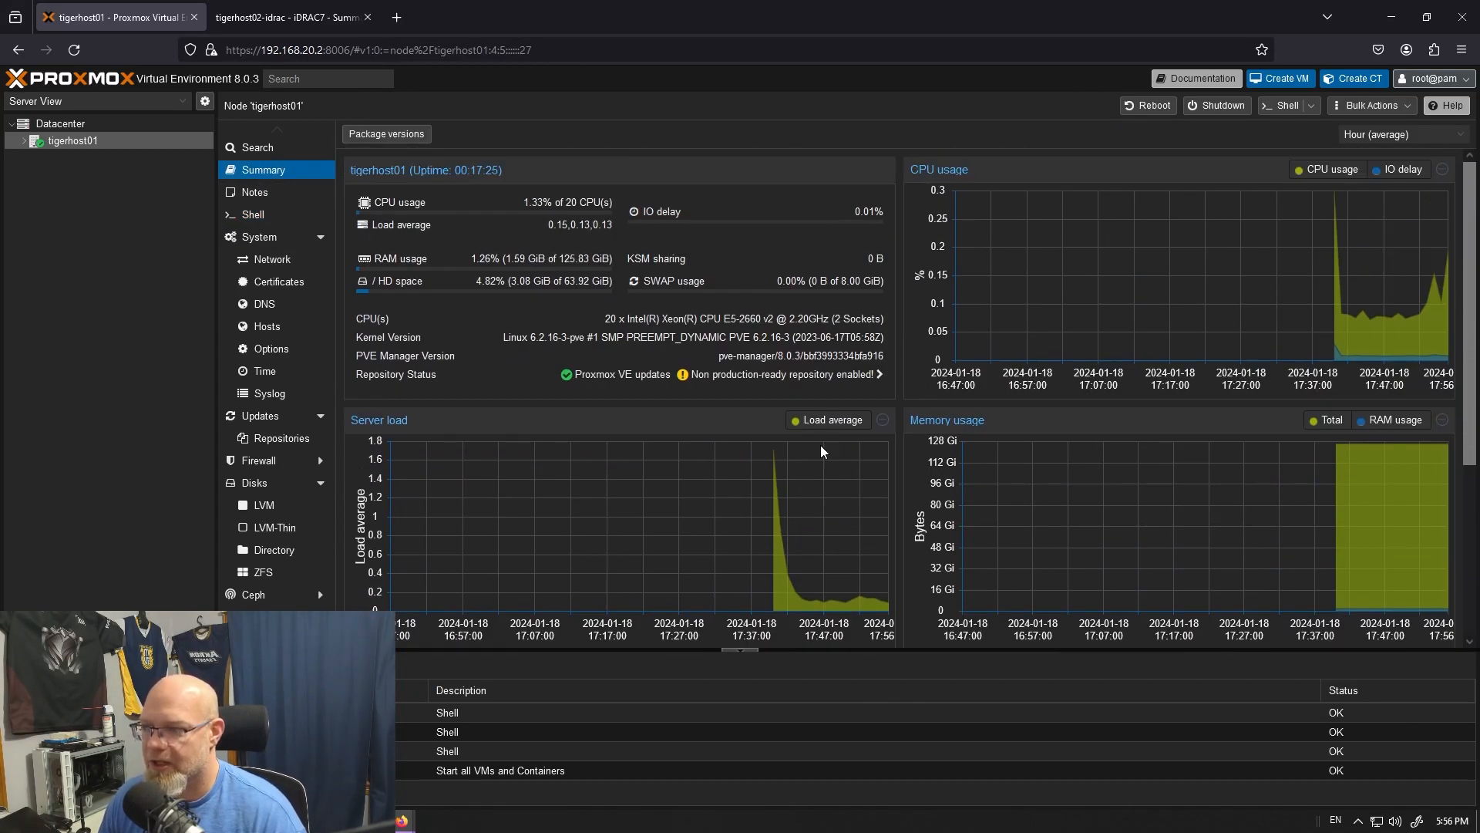
click(276, 197)
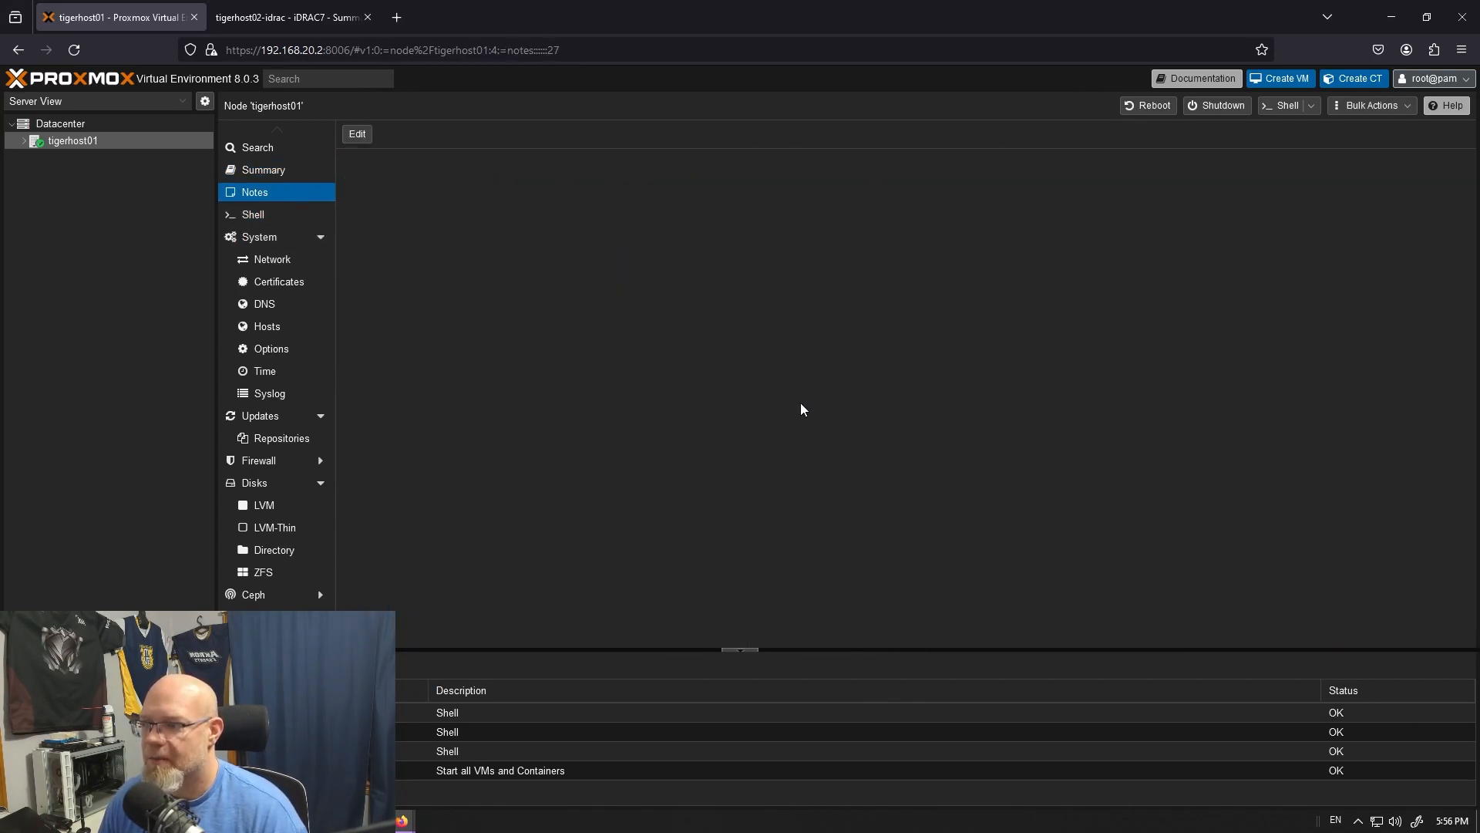
click(279, 262)
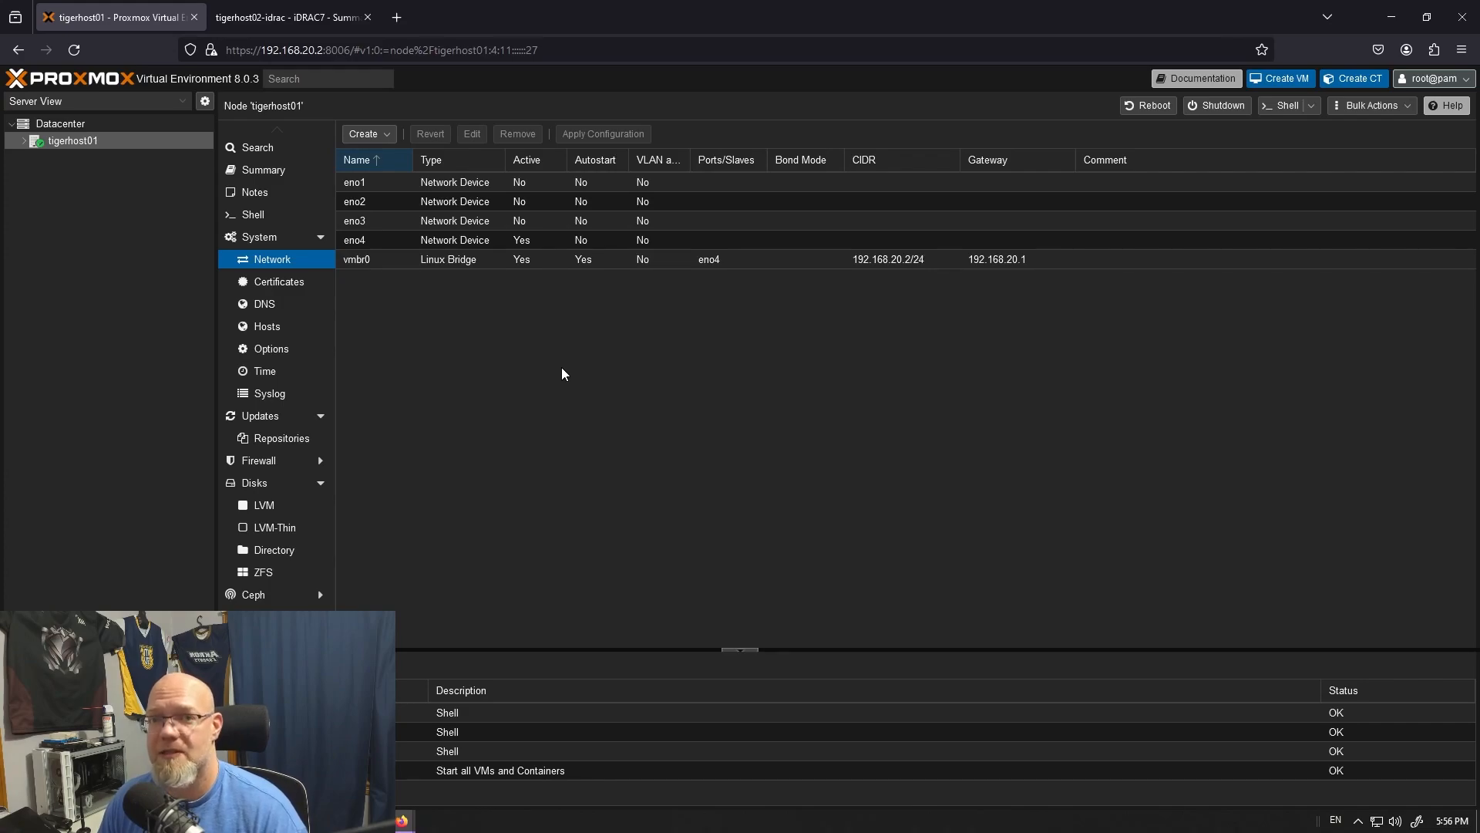
click(439, 262)
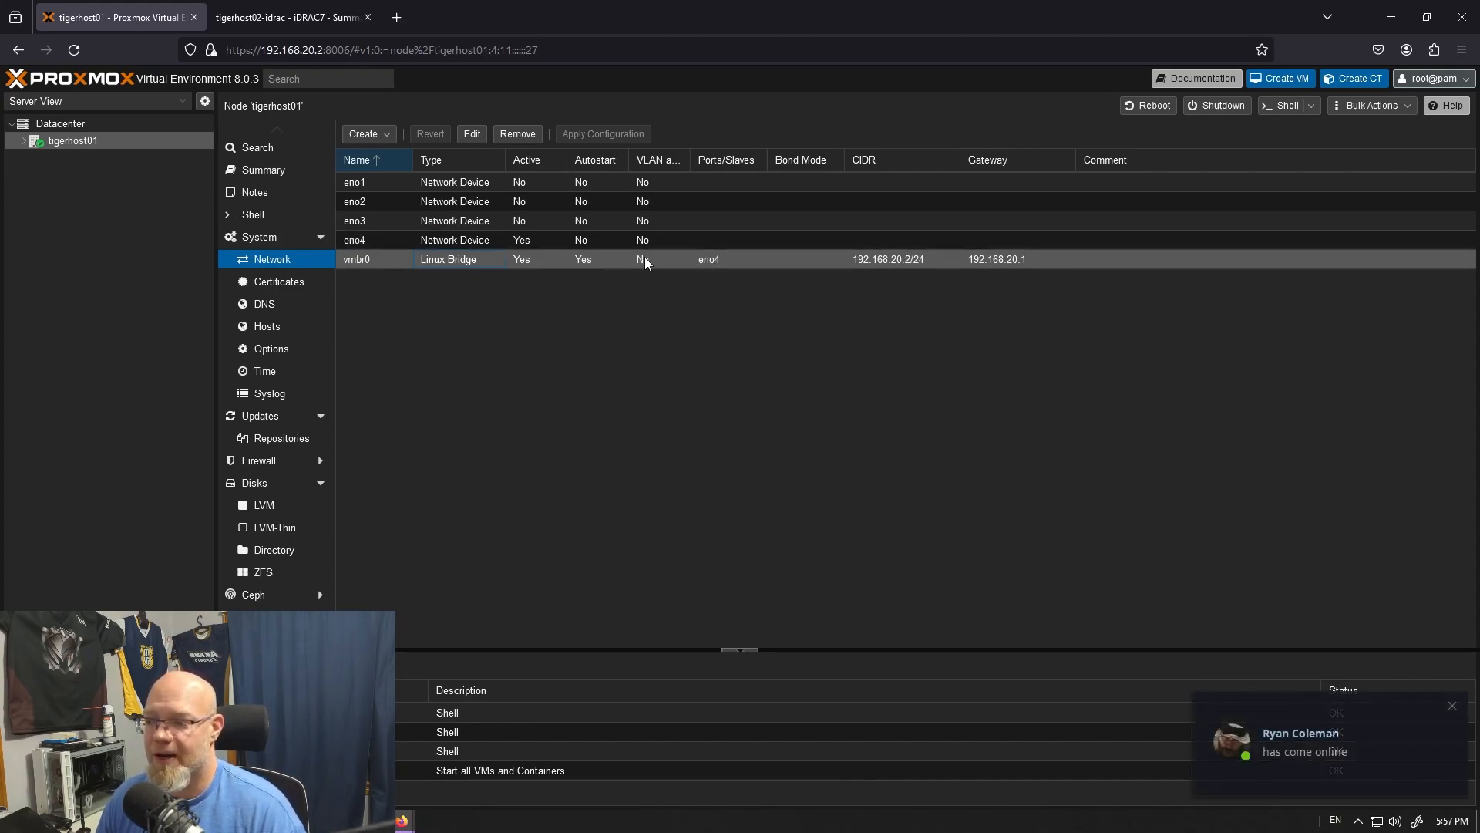
click(1452, 704)
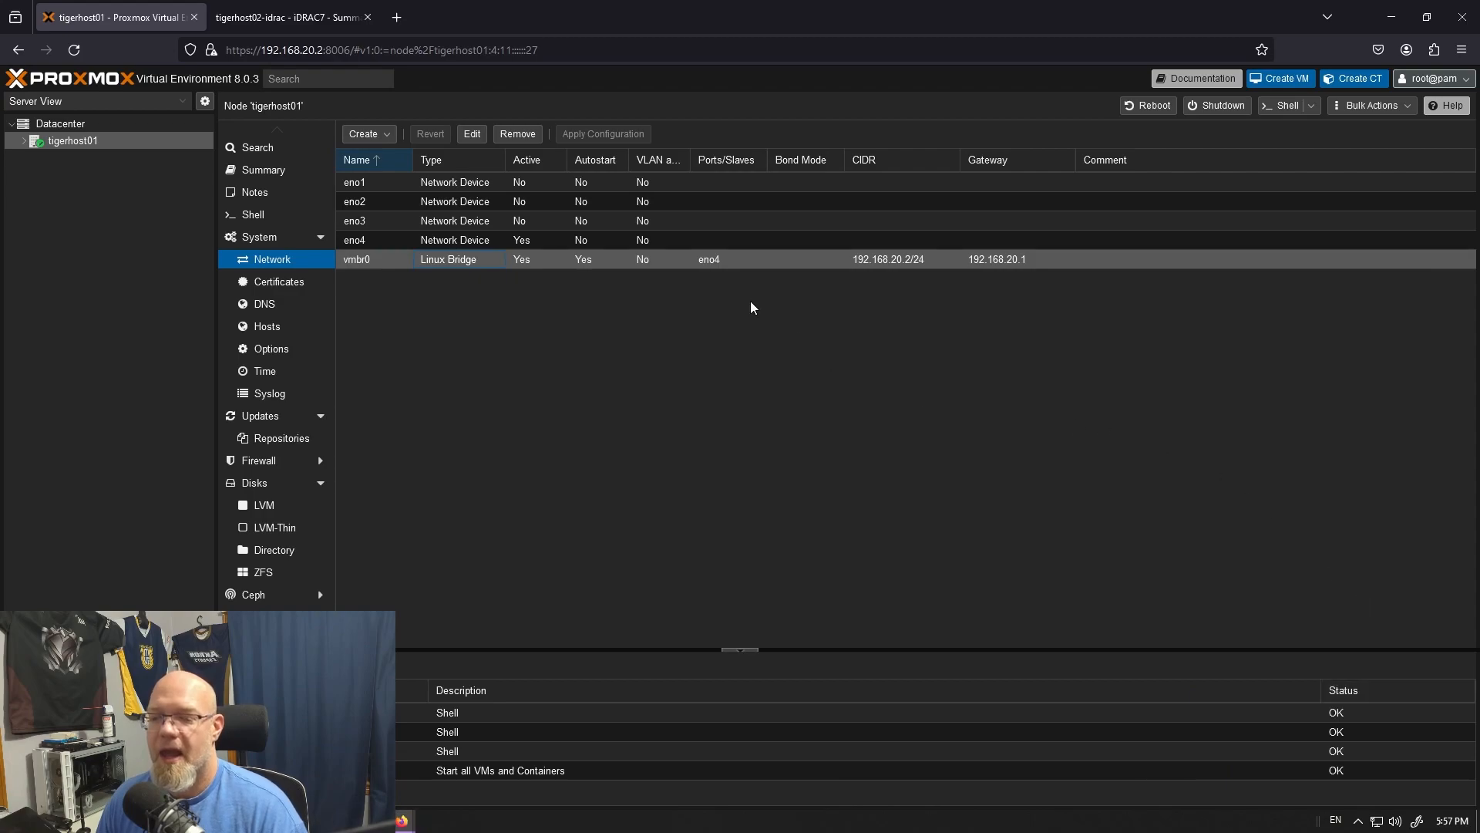
- Look through tigerhost01's certificates, DNS, hosts and node options
click(274, 283)
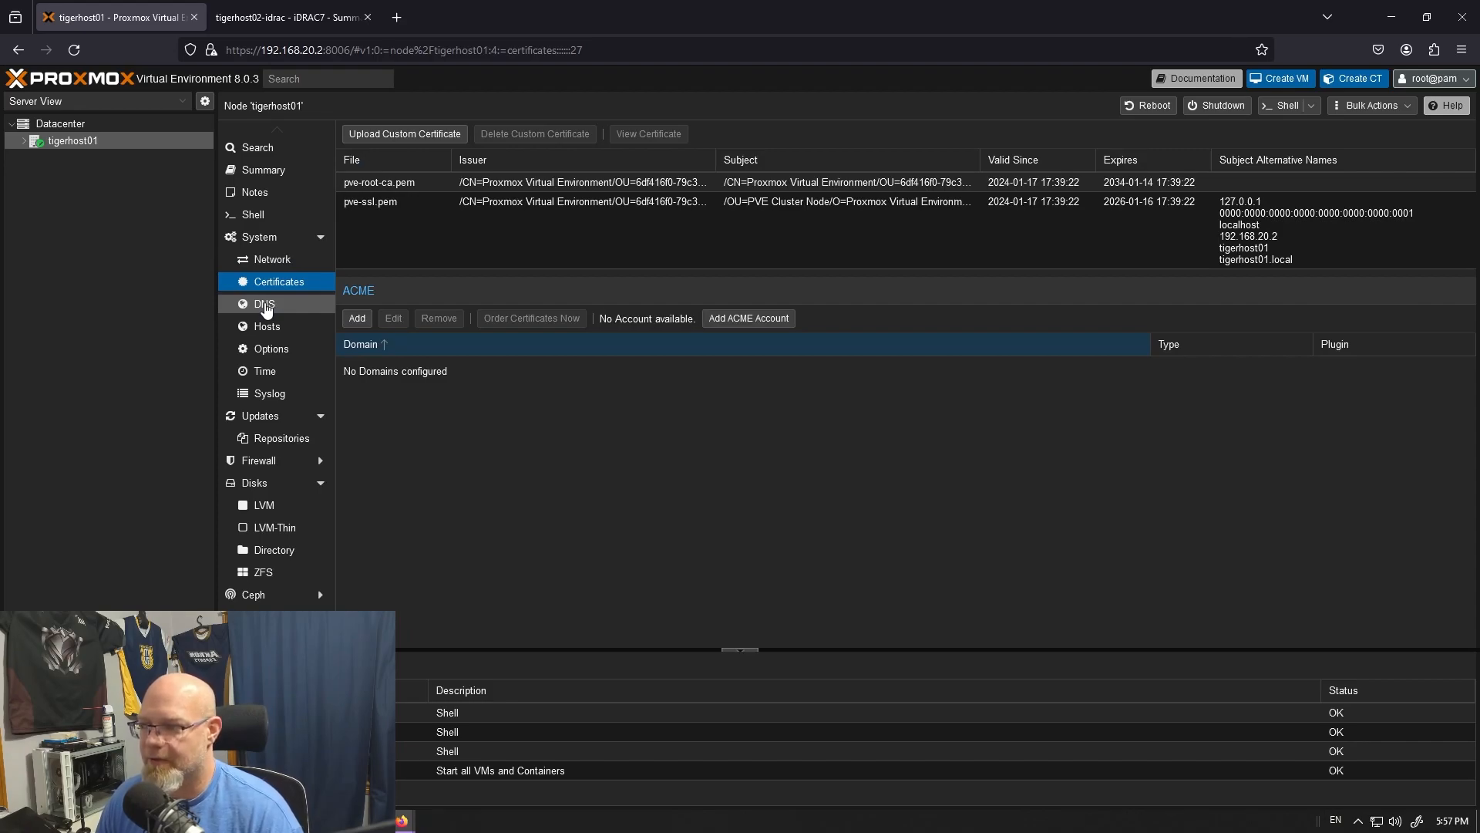
click(266, 308)
click(269, 329)
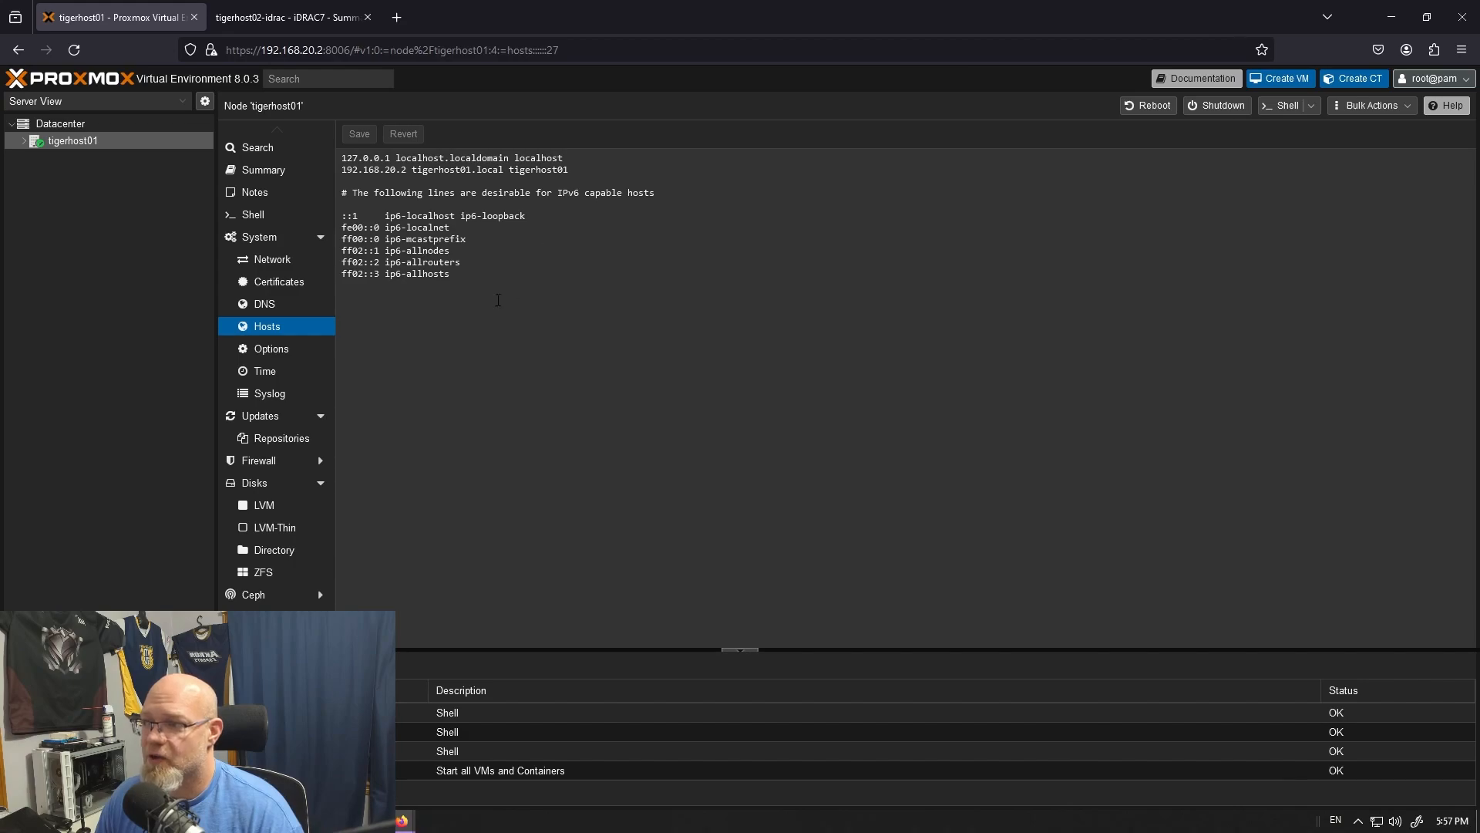
click(277, 349)
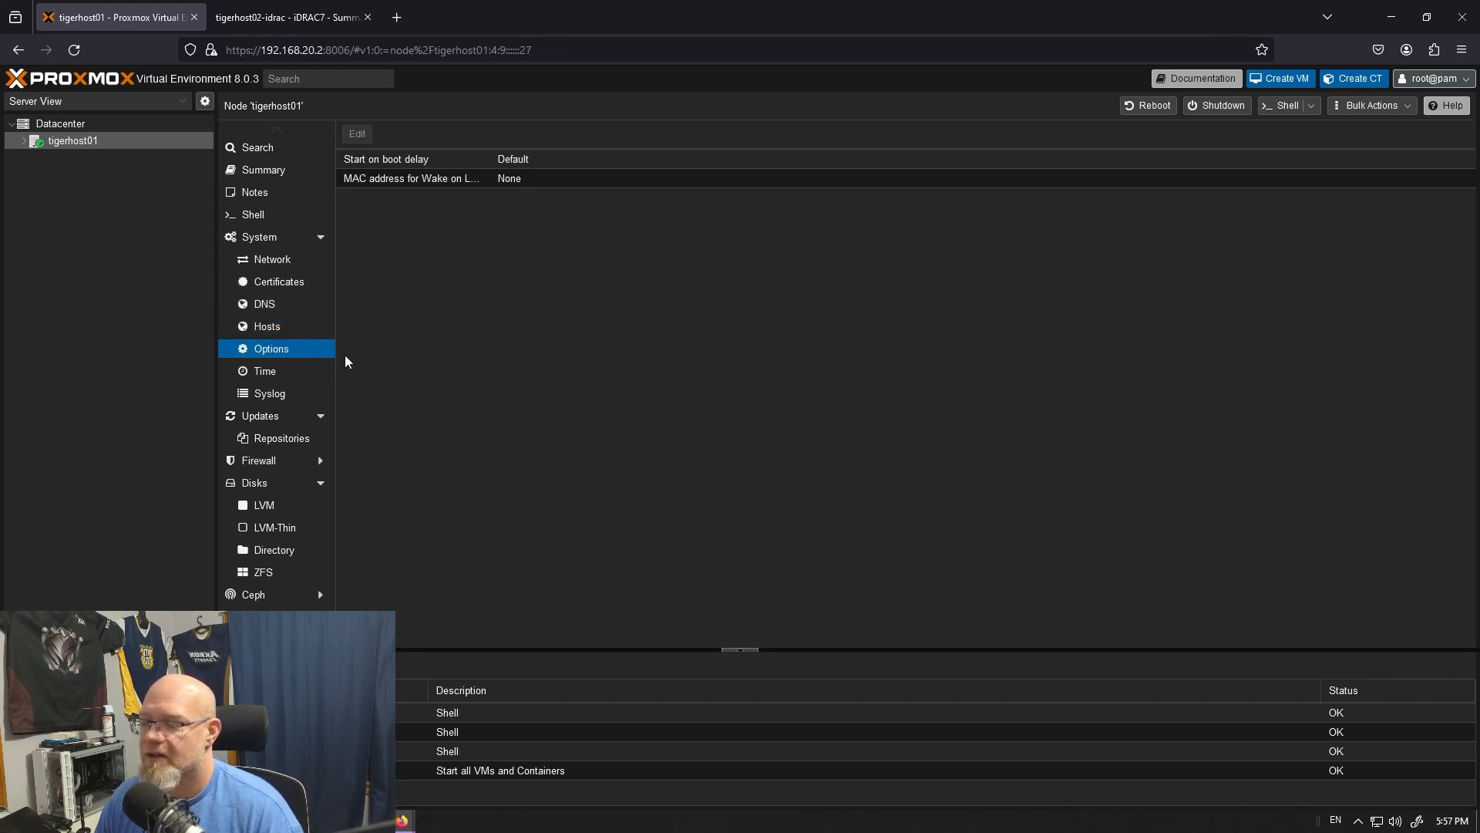
- Examine the list of package updates available for tigerhost01, with their current and new versions
click(271, 417)
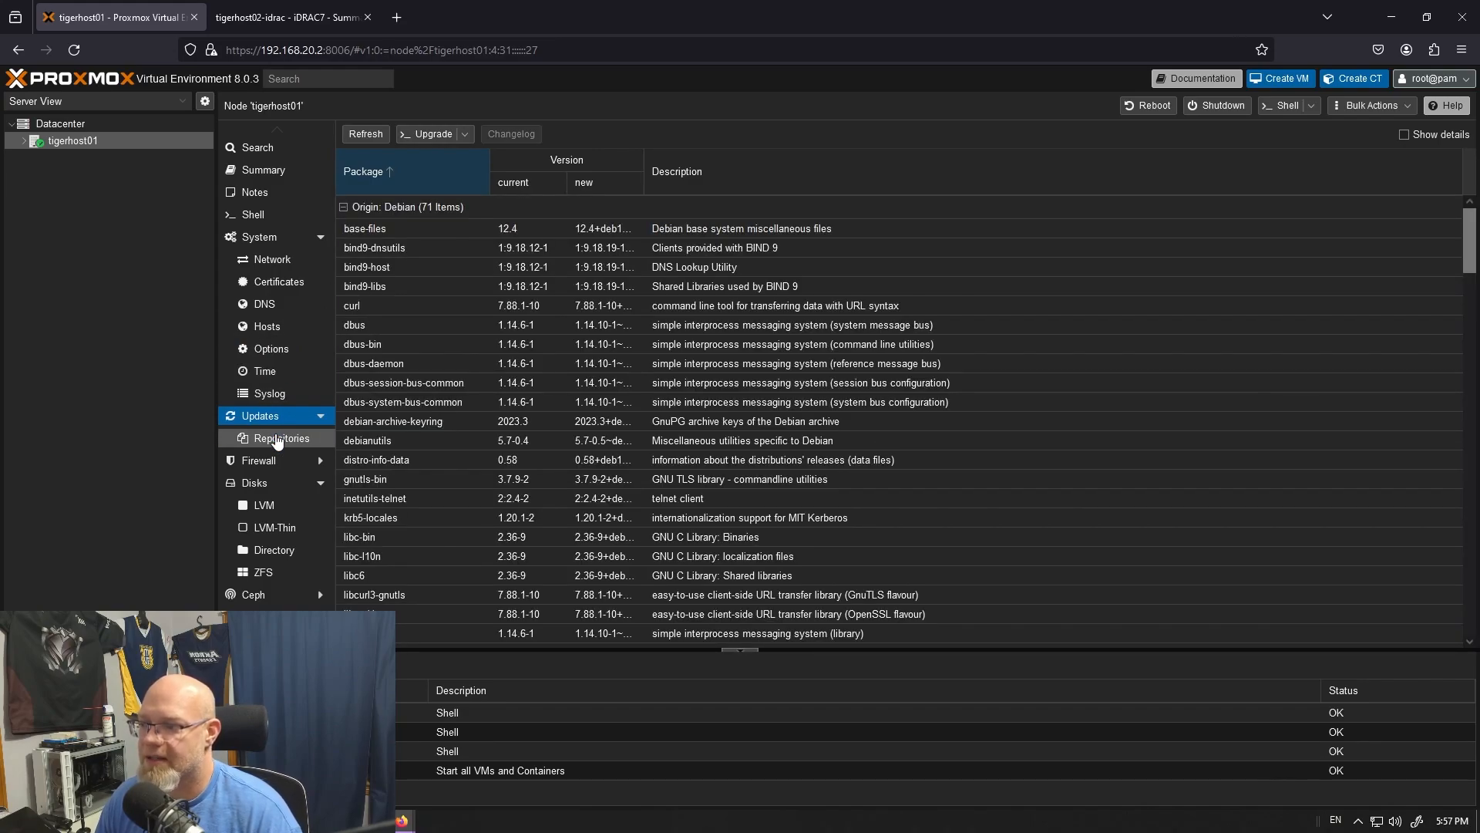
scroll(573, 356, down, 4)
scroll(571, 365, down, 12)
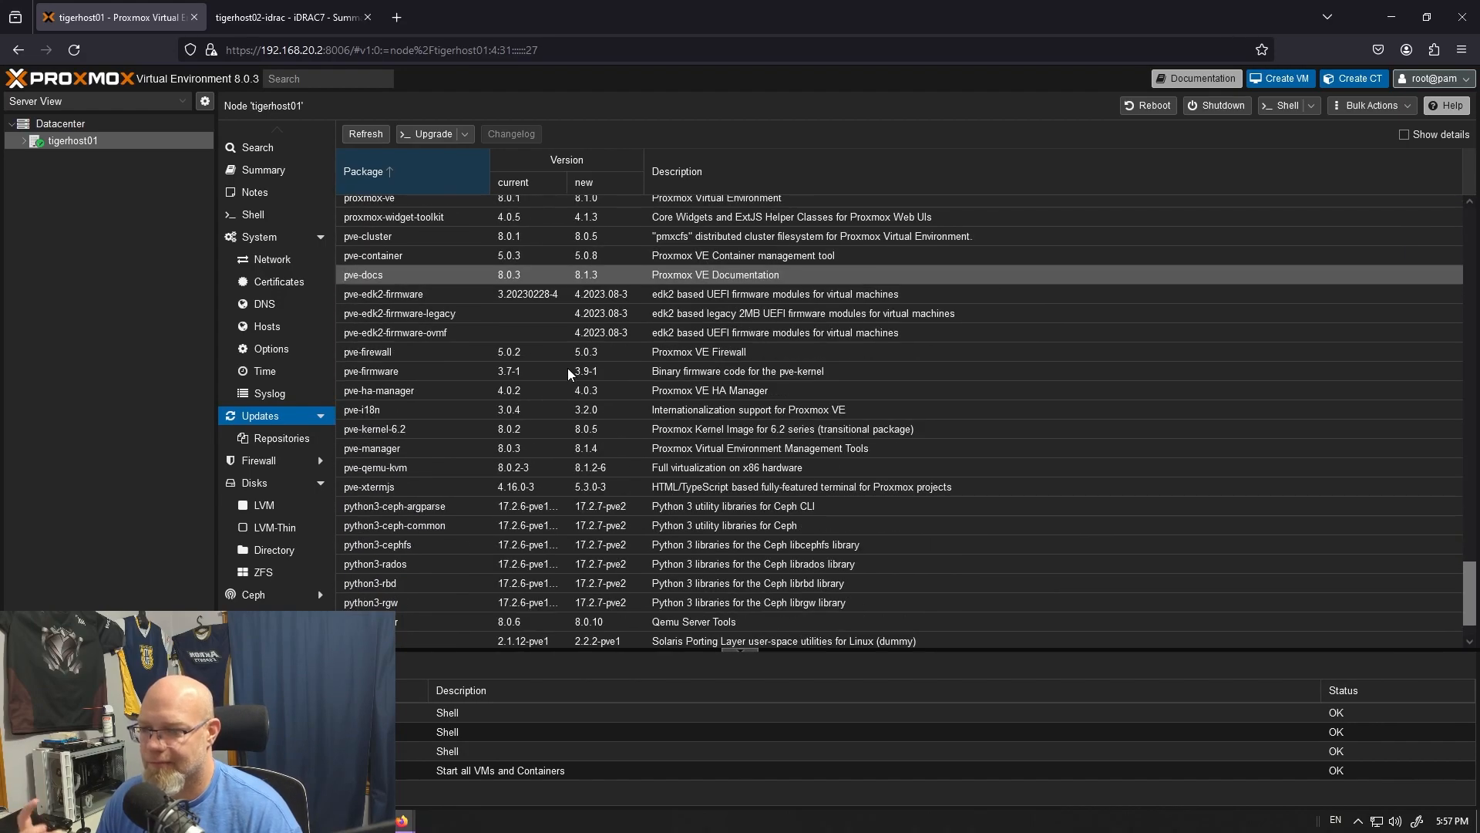
scroll(567, 369, down, 1)
scroll(245, 431, down, 1)
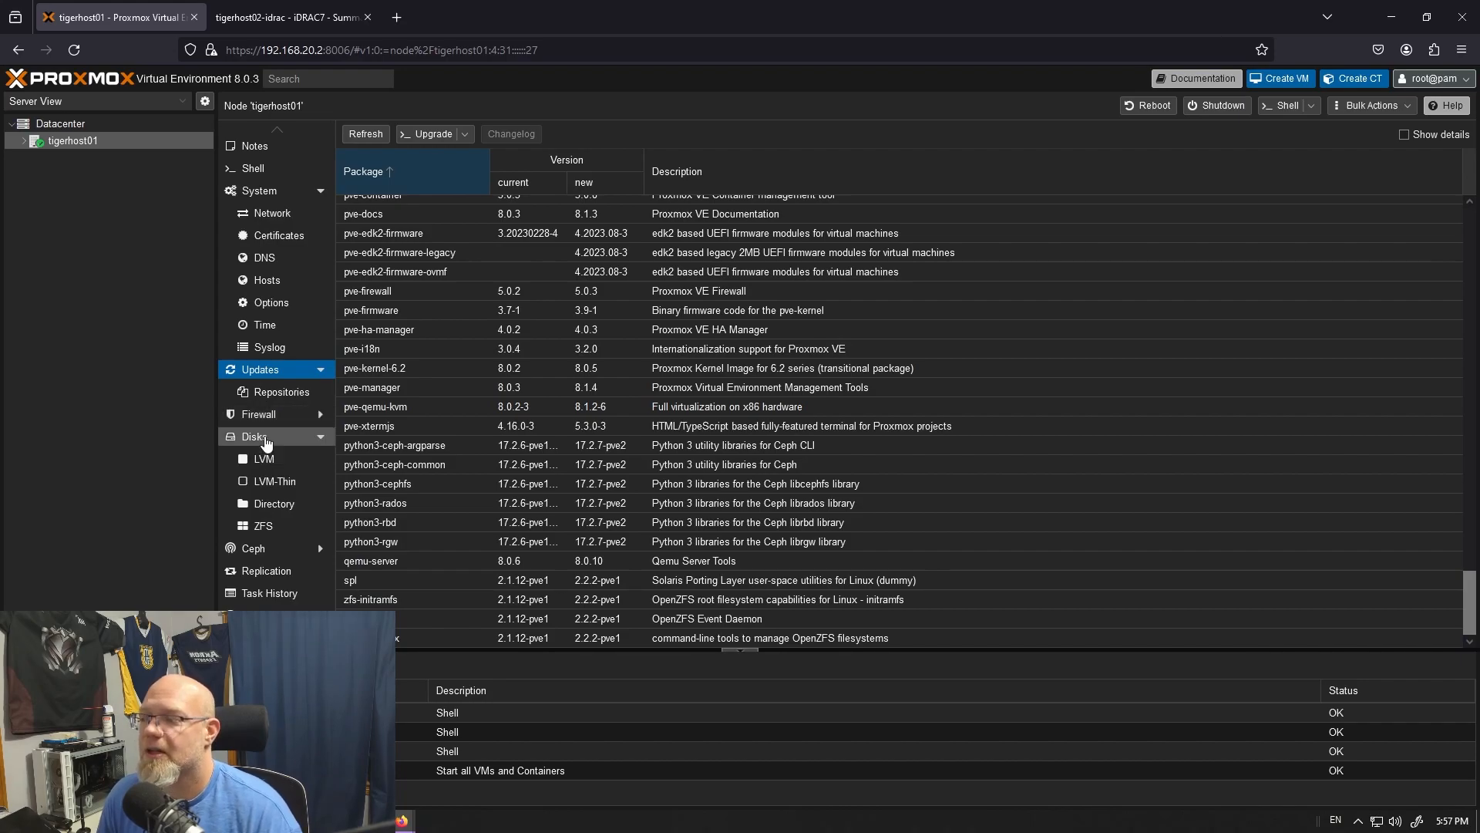
- Wipe the disks /dev/sdb and /dev/sdc on tigerhost01
click(258, 434)
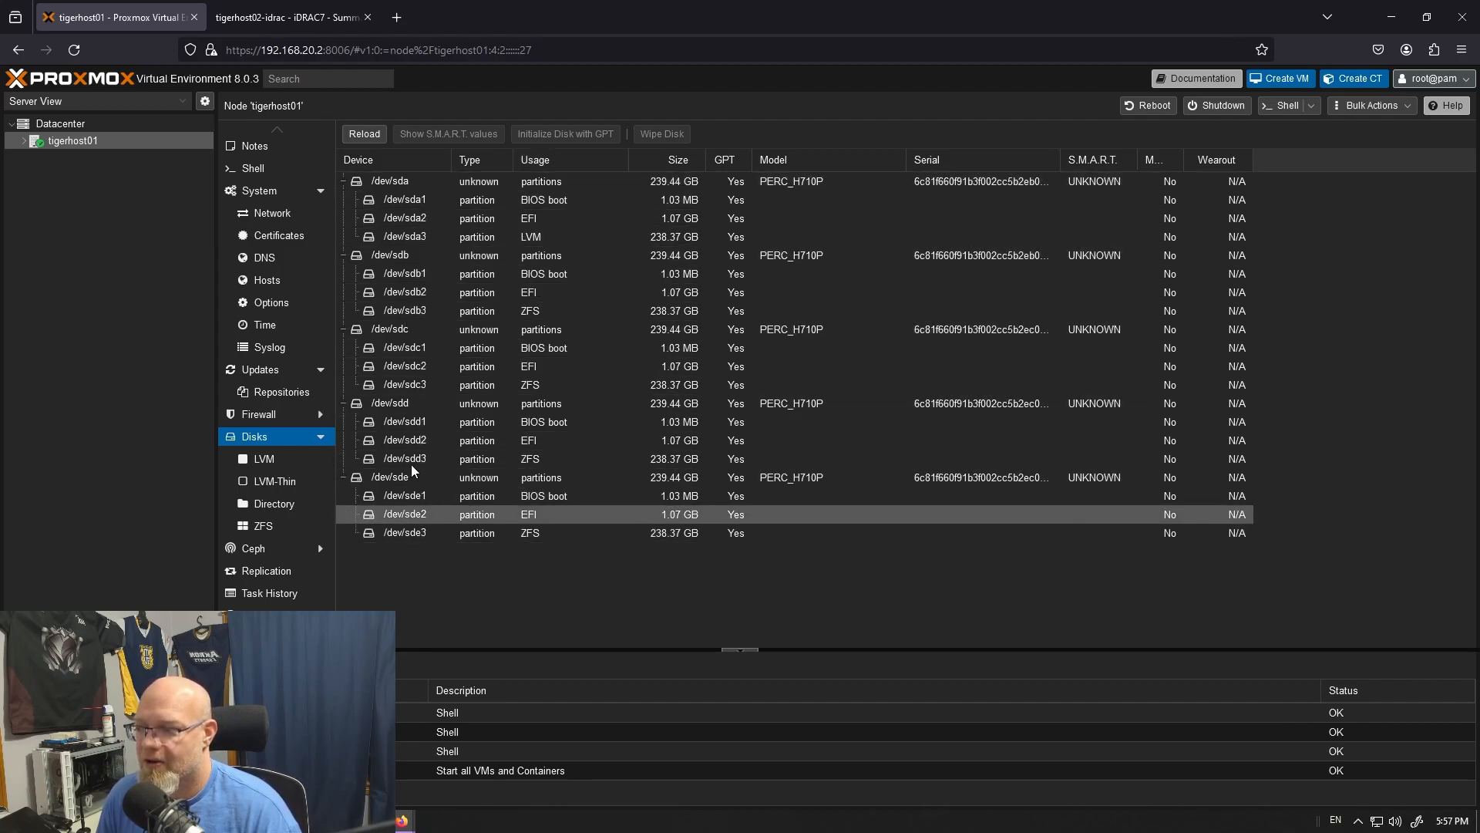
click(410, 258)
click(663, 134)
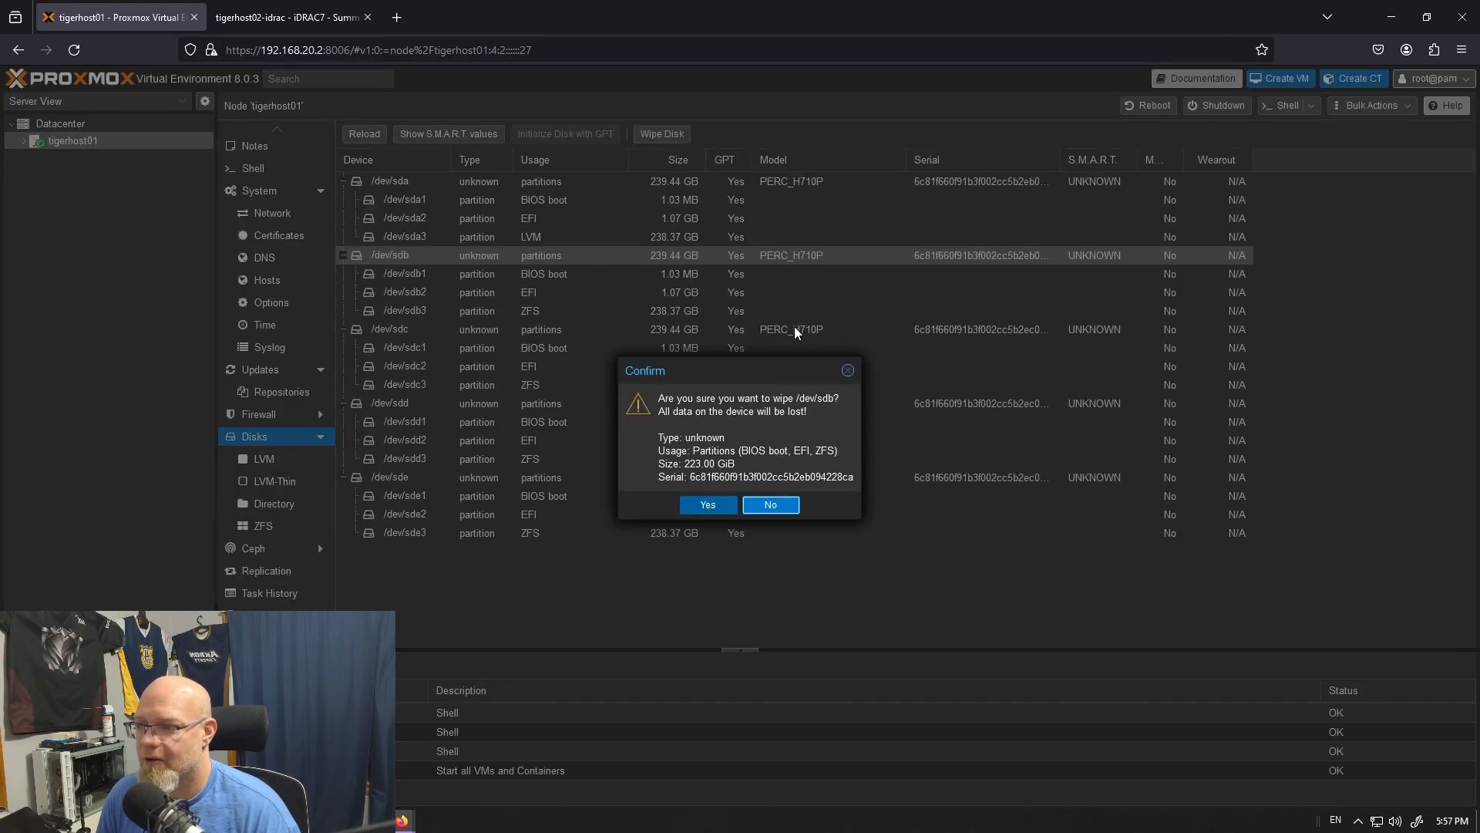
click(723, 503)
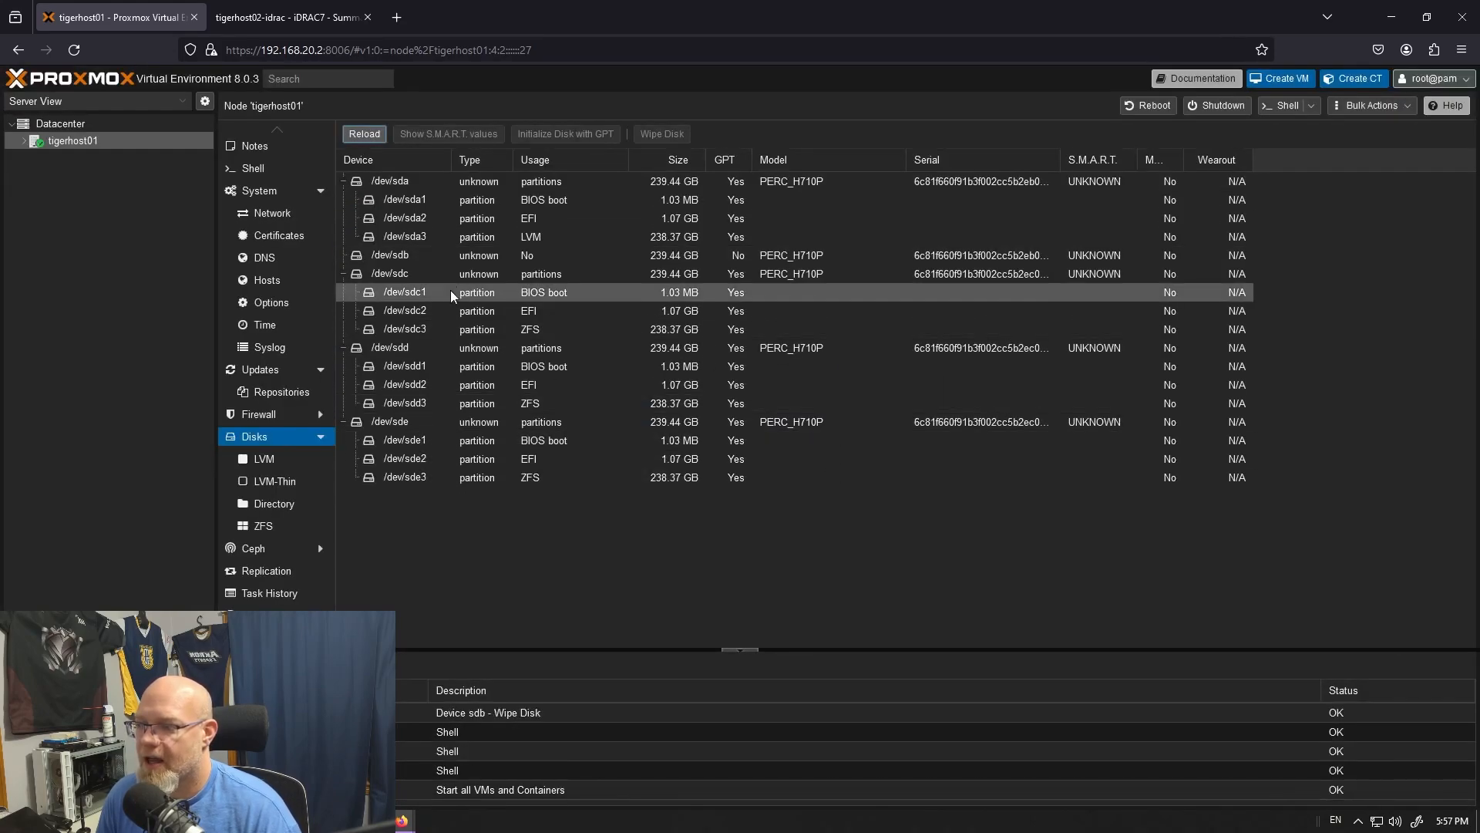
click(427, 274)
click(662, 134)
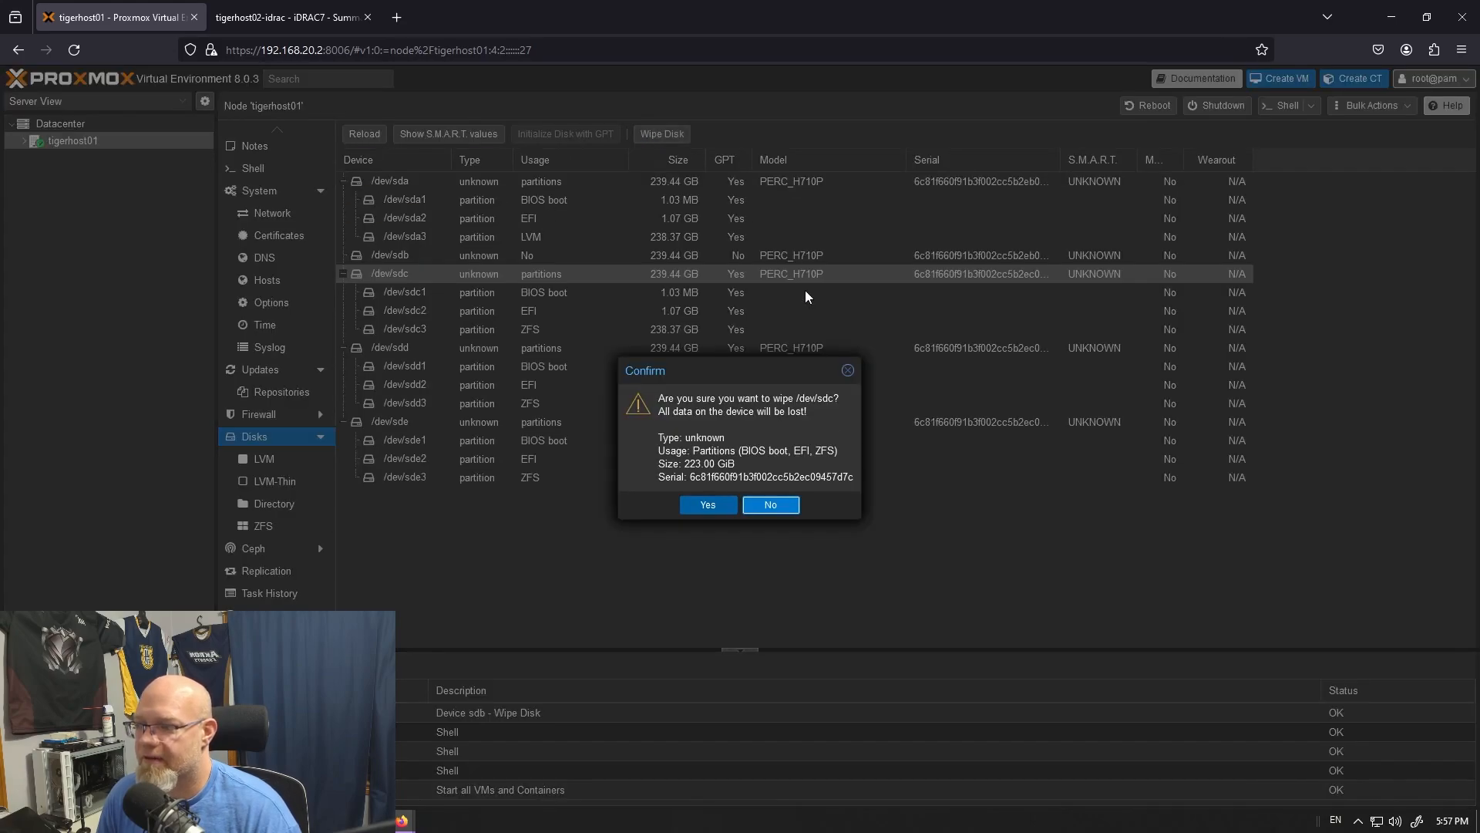
click(726, 505)
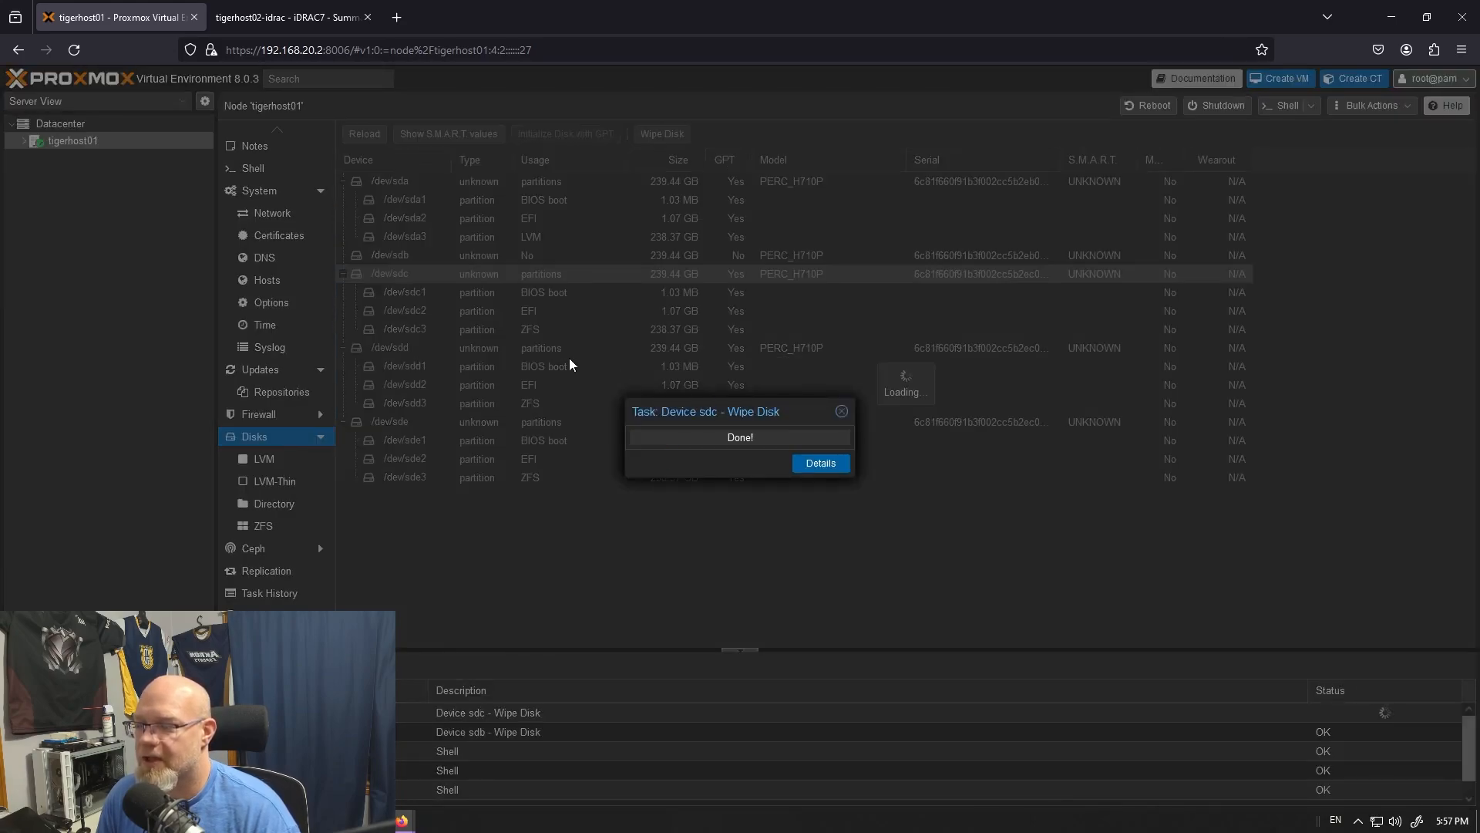
- Wipe the disks /dev/sdd and /dev/sde on tigerhost01
click(425, 297)
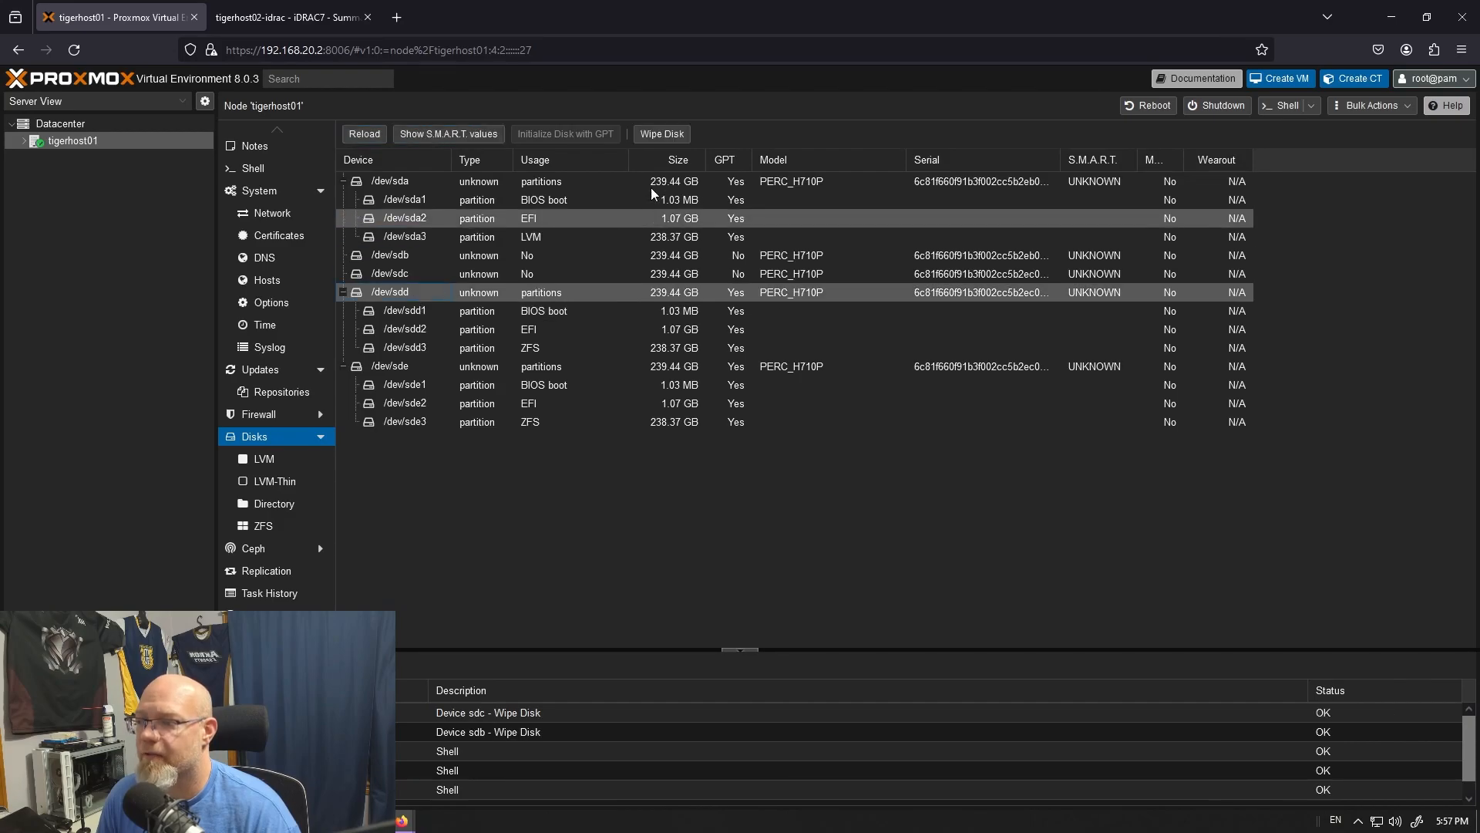
click(661, 134)
click(708, 507)
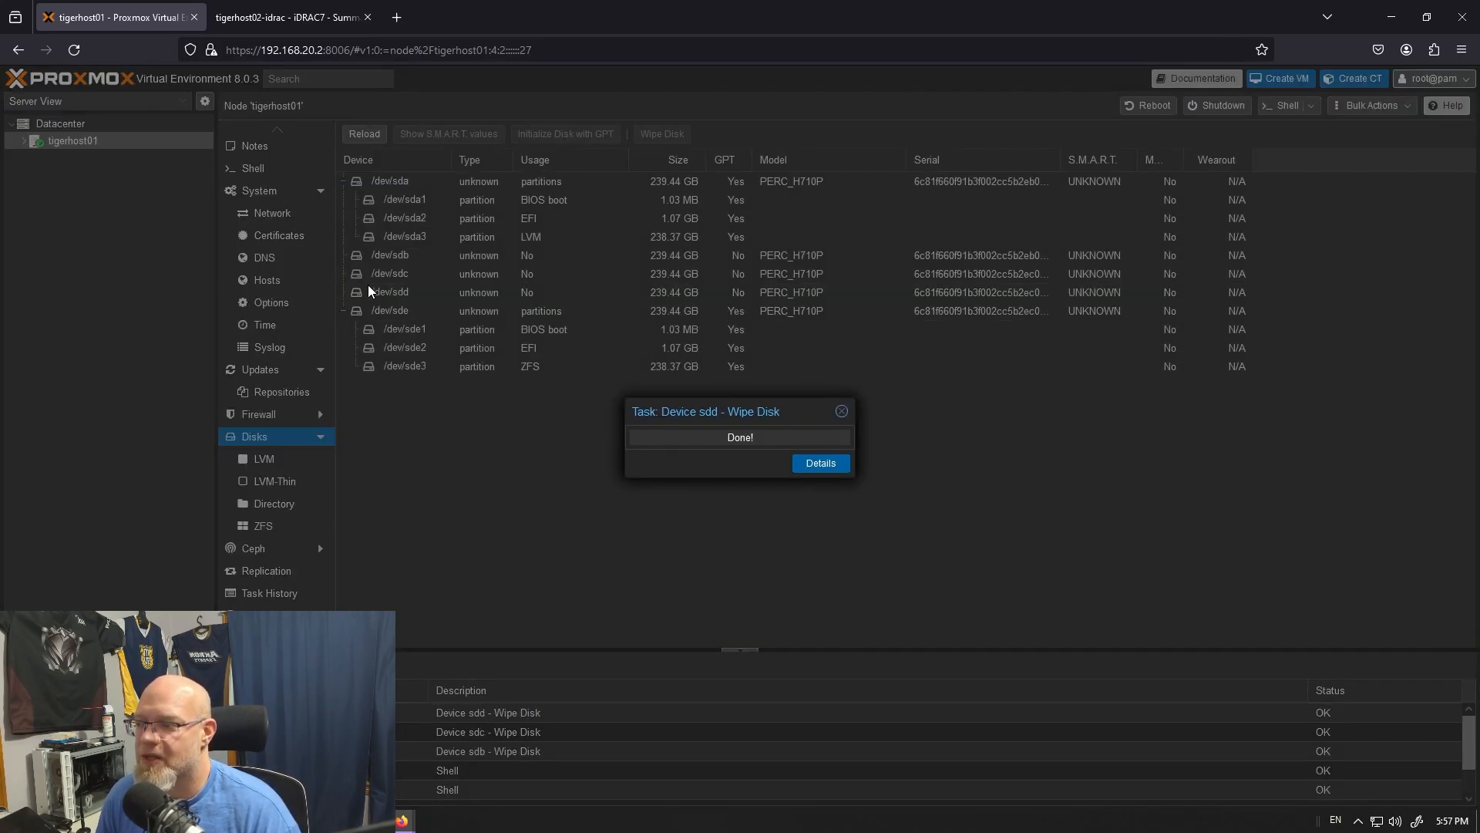
click(408, 311)
click(670, 134)
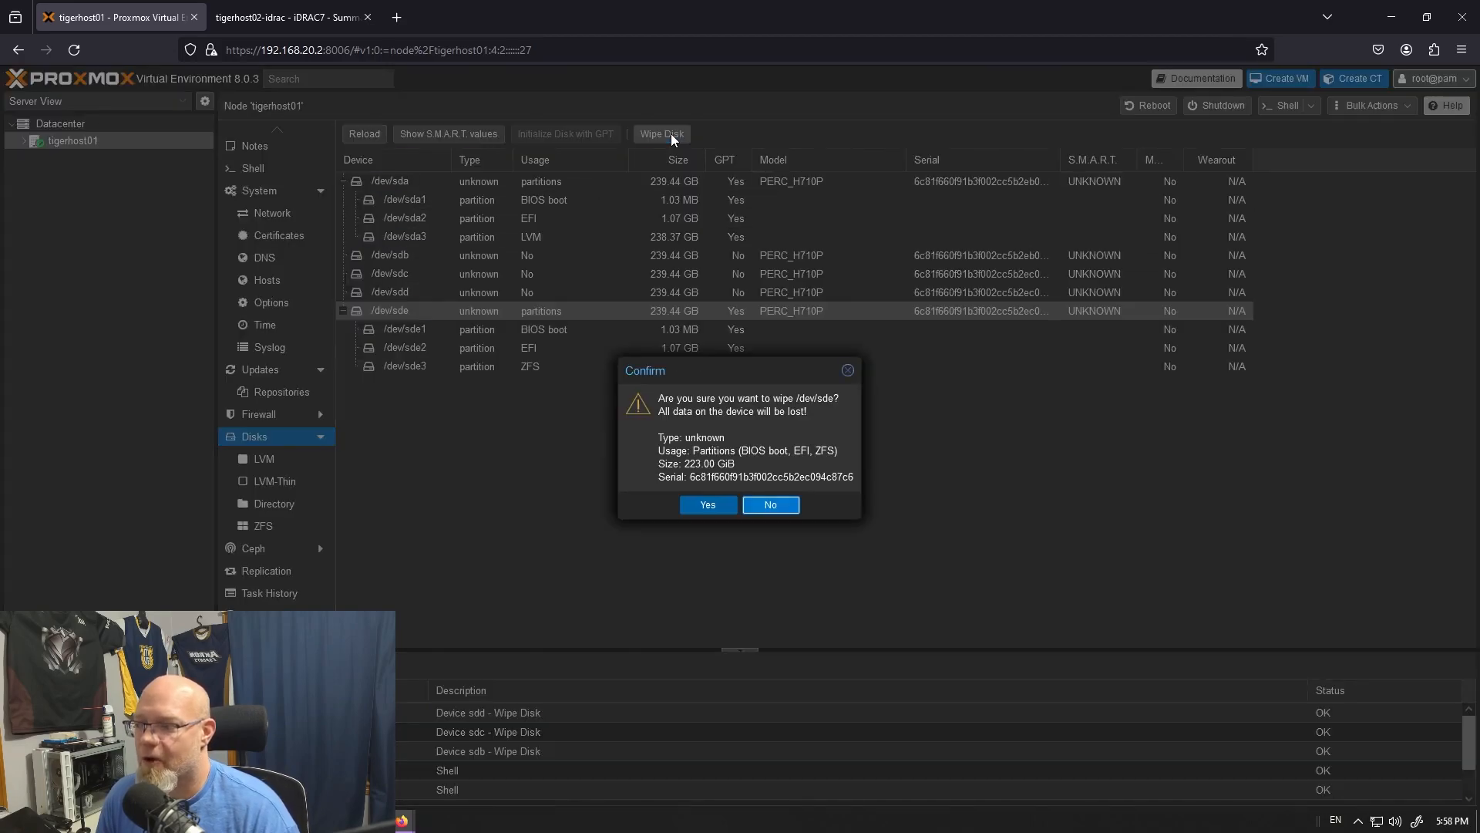
click(700, 505)
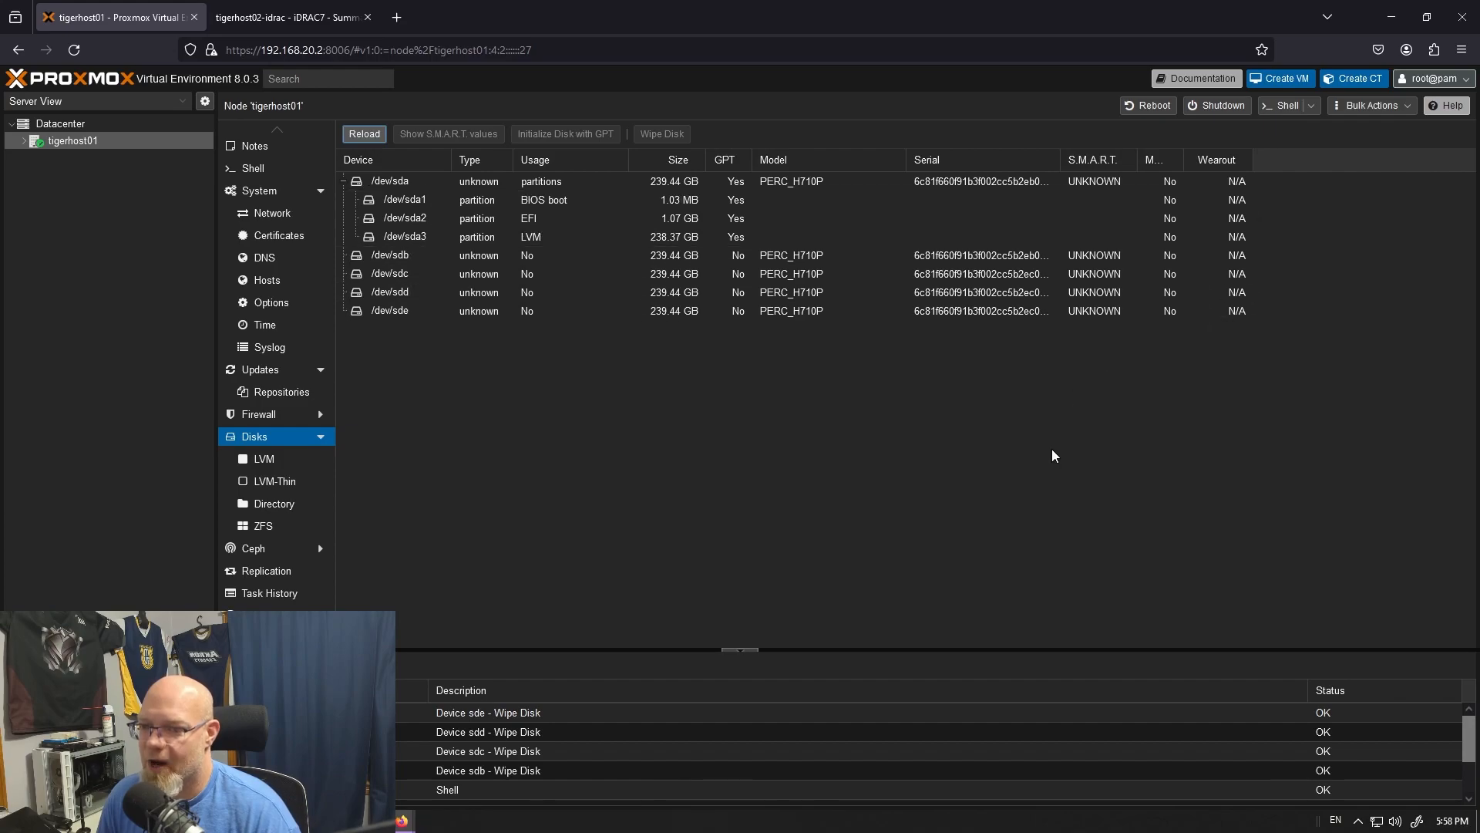
- Look over tigerhost01's Ceph status, monitor and OSD pages, plus its replication, task history and subscription pages
click(274, 556)
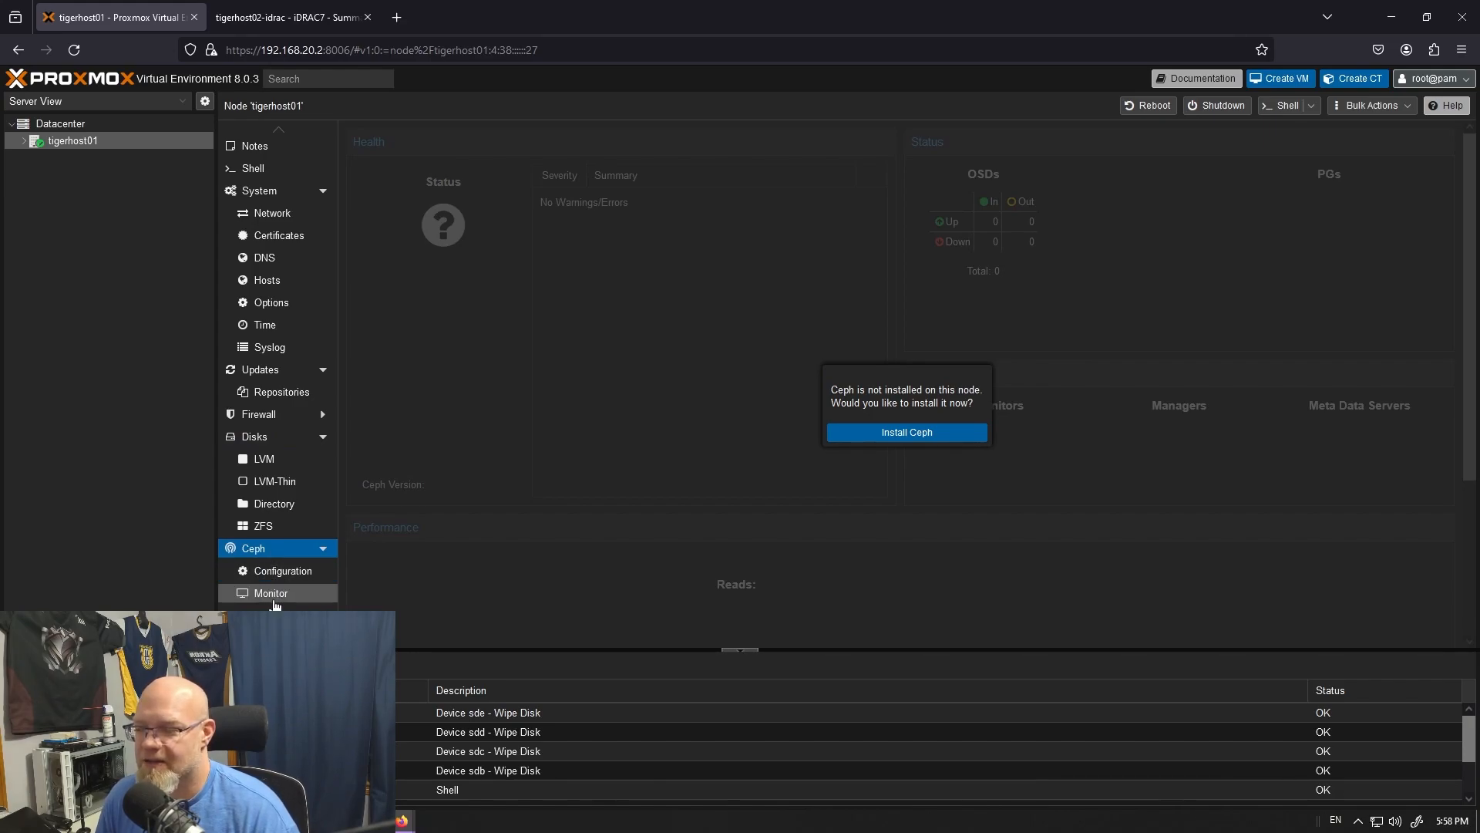
click(271, 595)
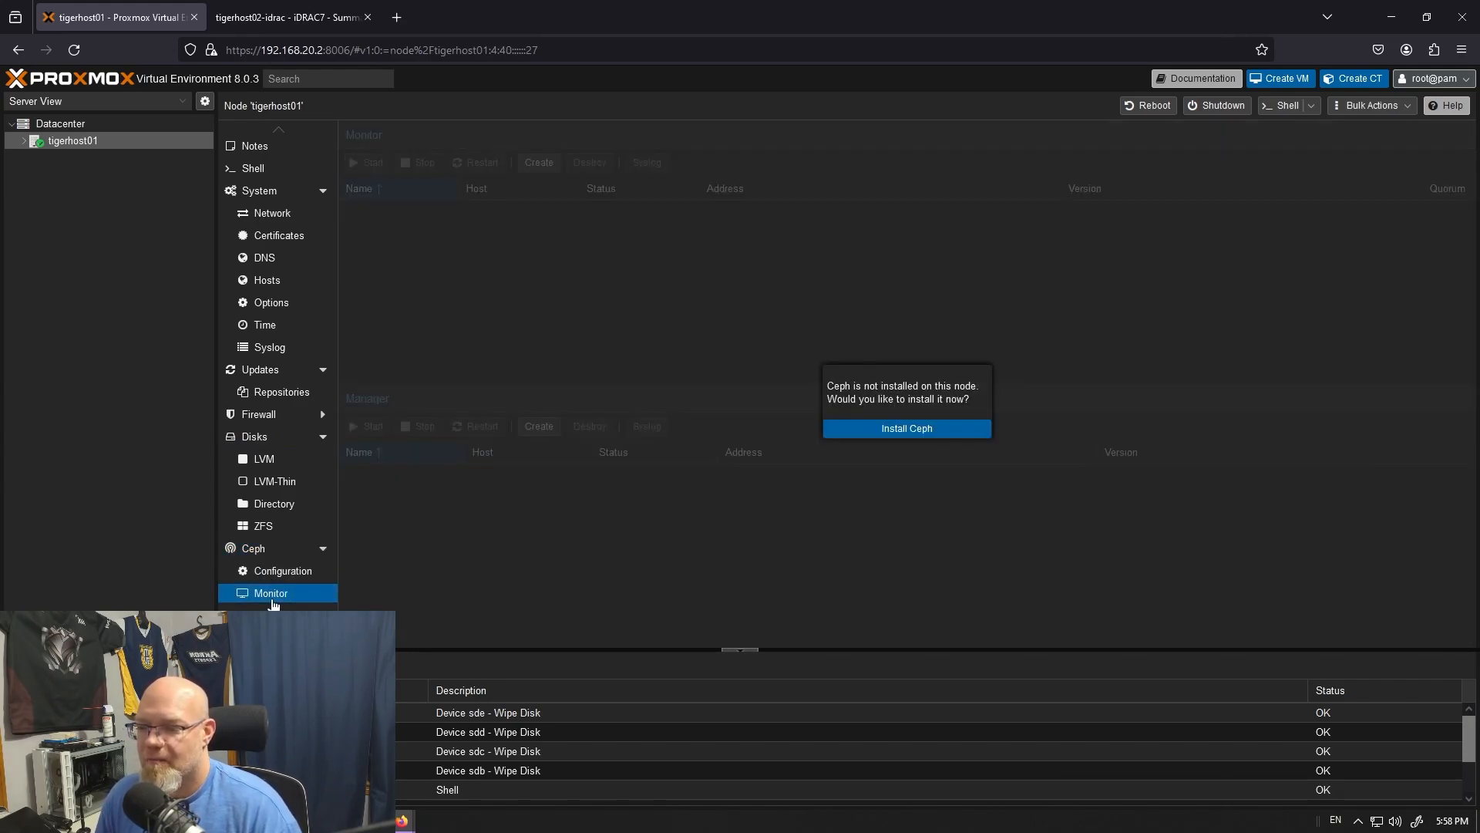
click(271, 608)
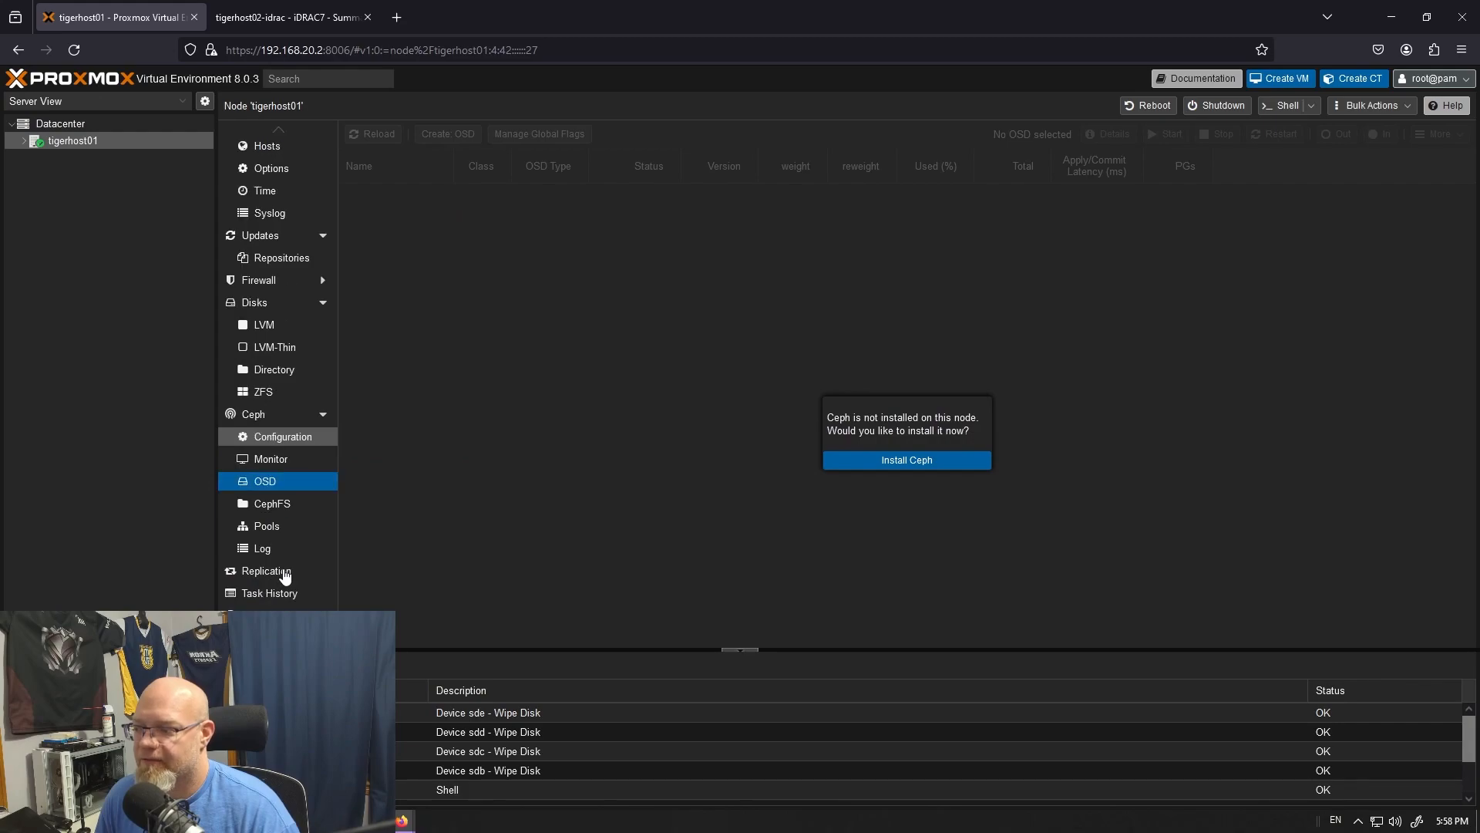
click(269, 574)
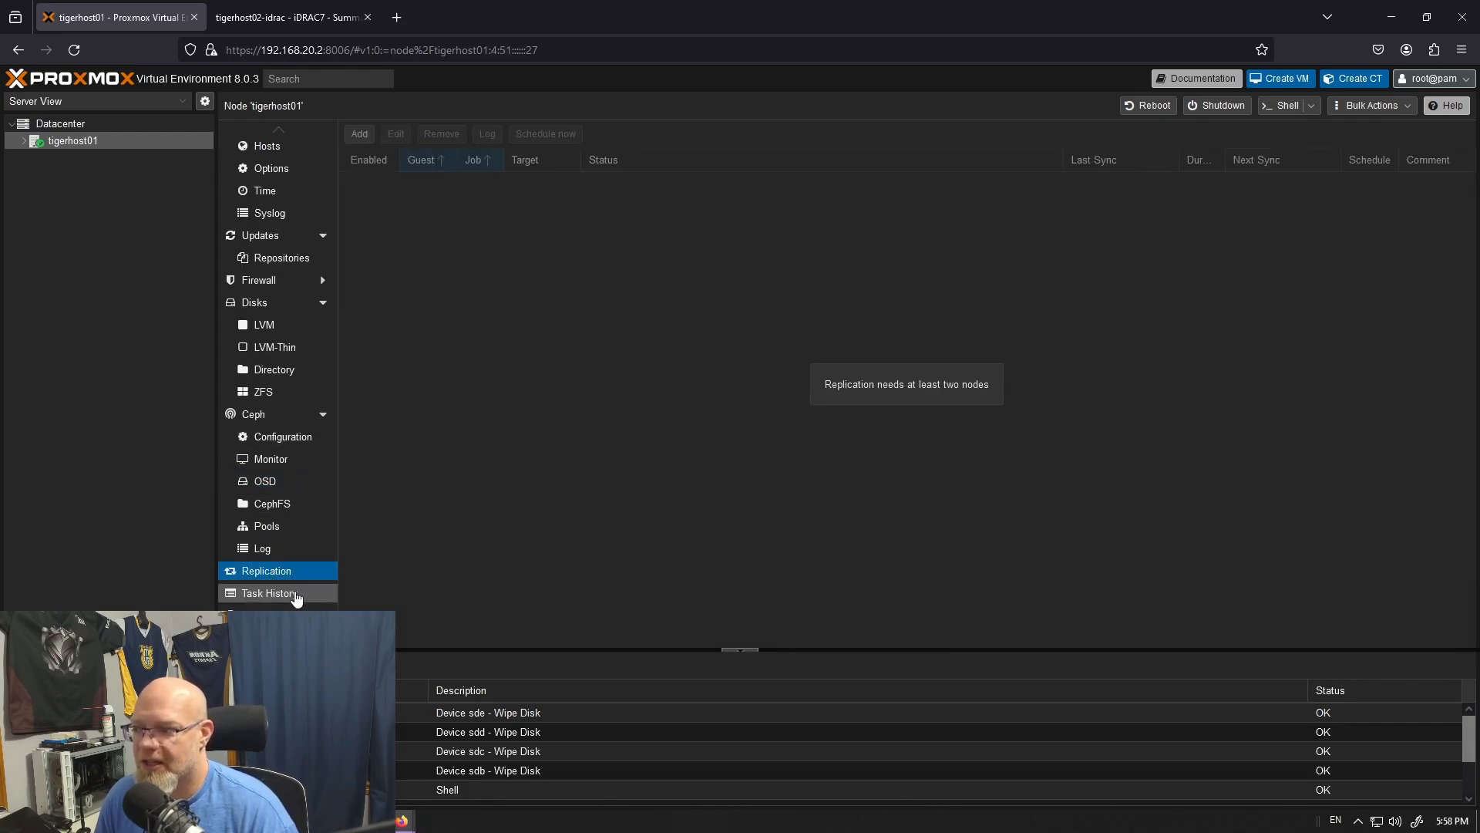
click(297, 595)
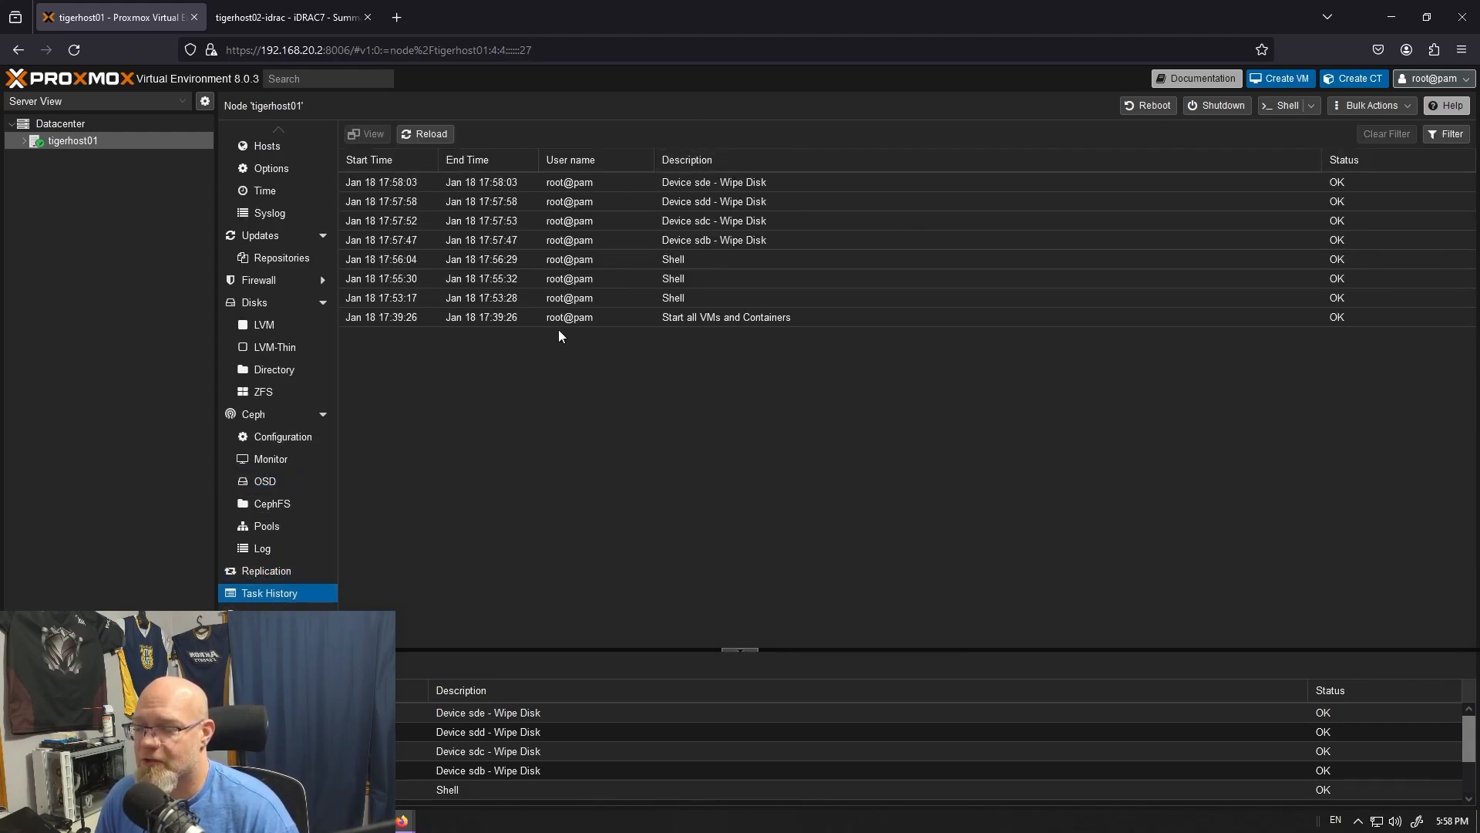
click(274, 608)
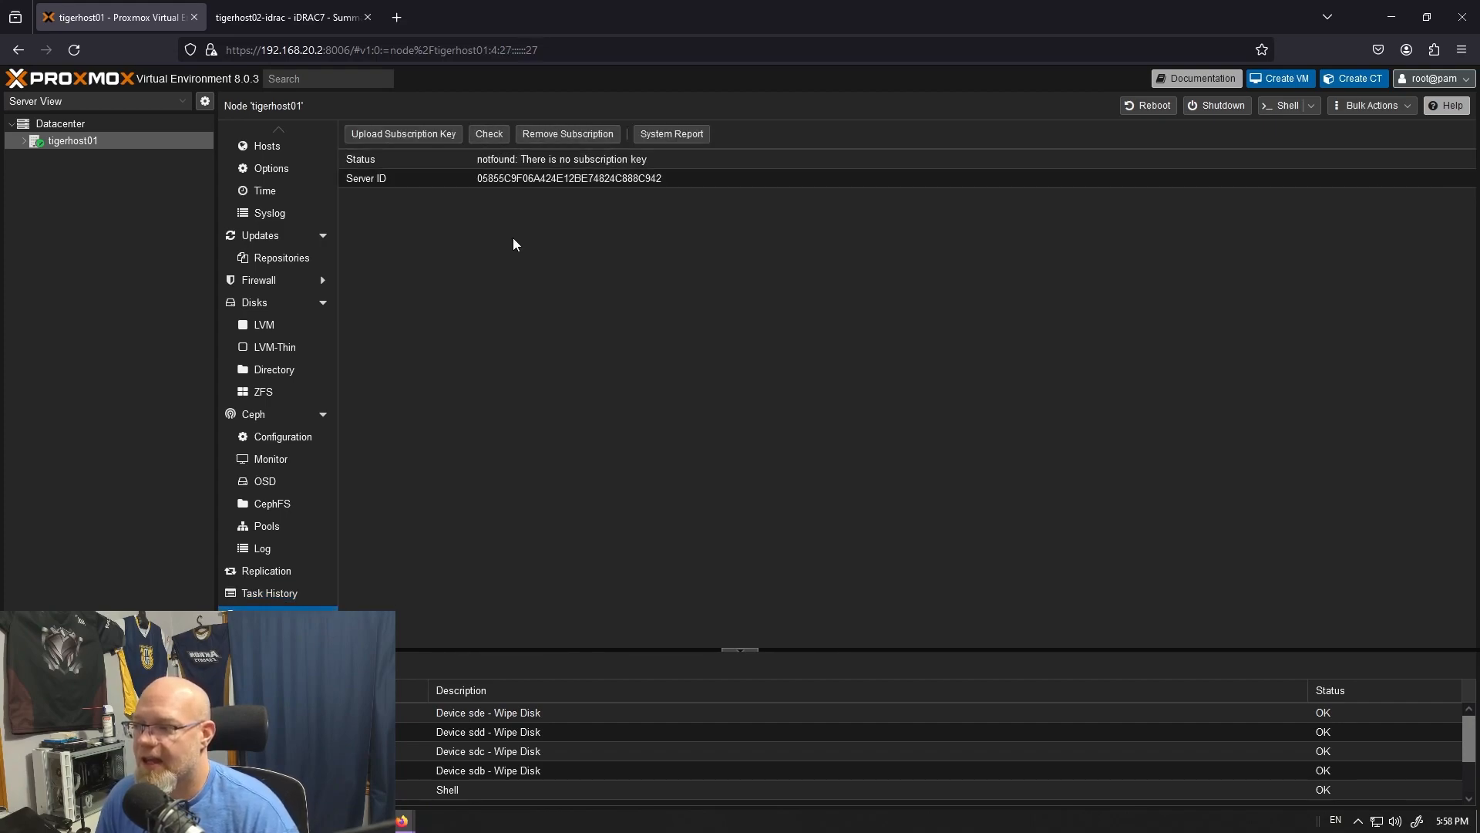
scroll(277, 331, up, 3)
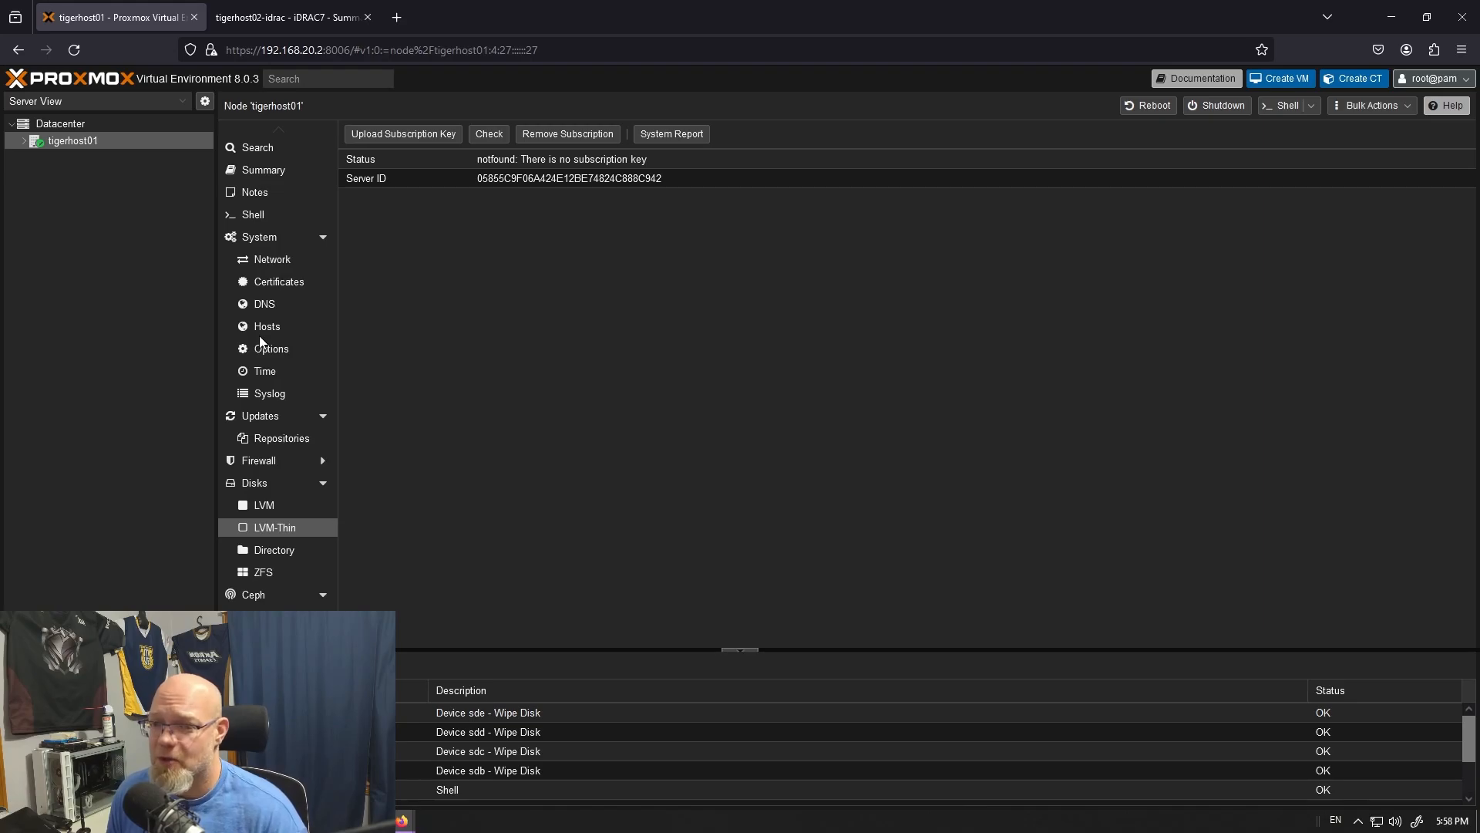
- Check tigerhost01's summary, shell and pending updates list for the state of the package upgrade
click(254, 169)
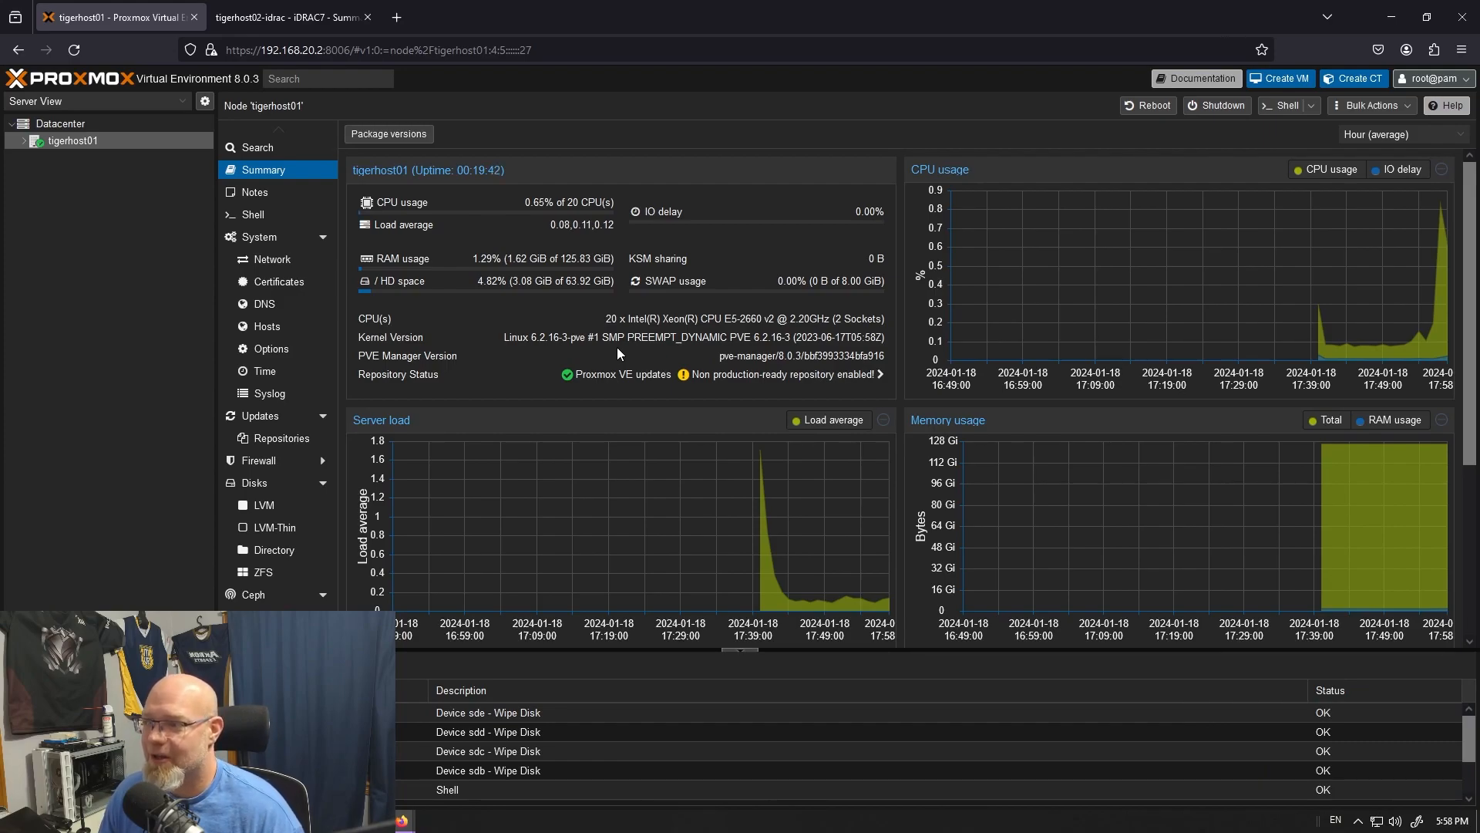
click(255, 214)
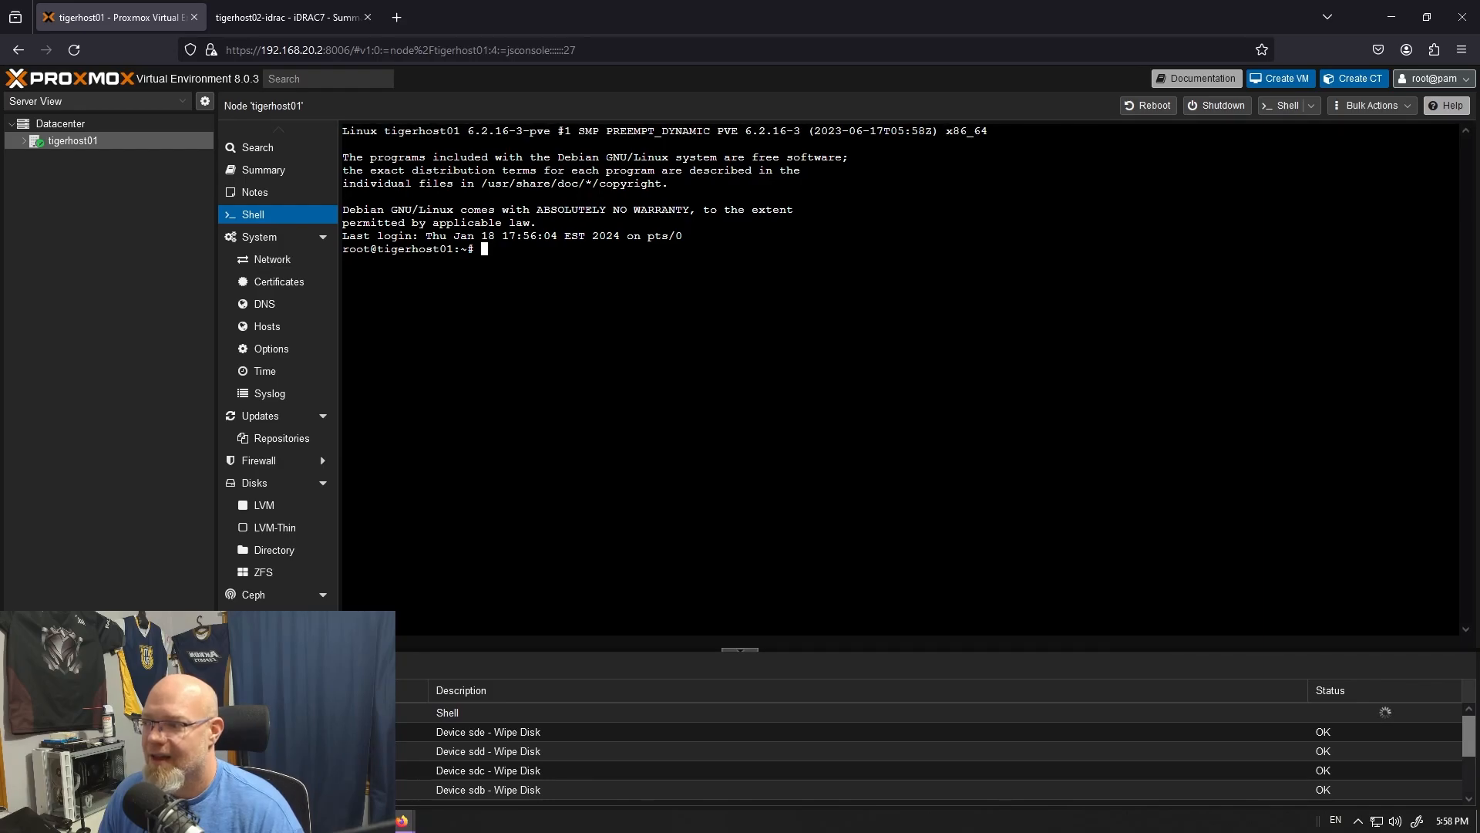
click(259, 416)
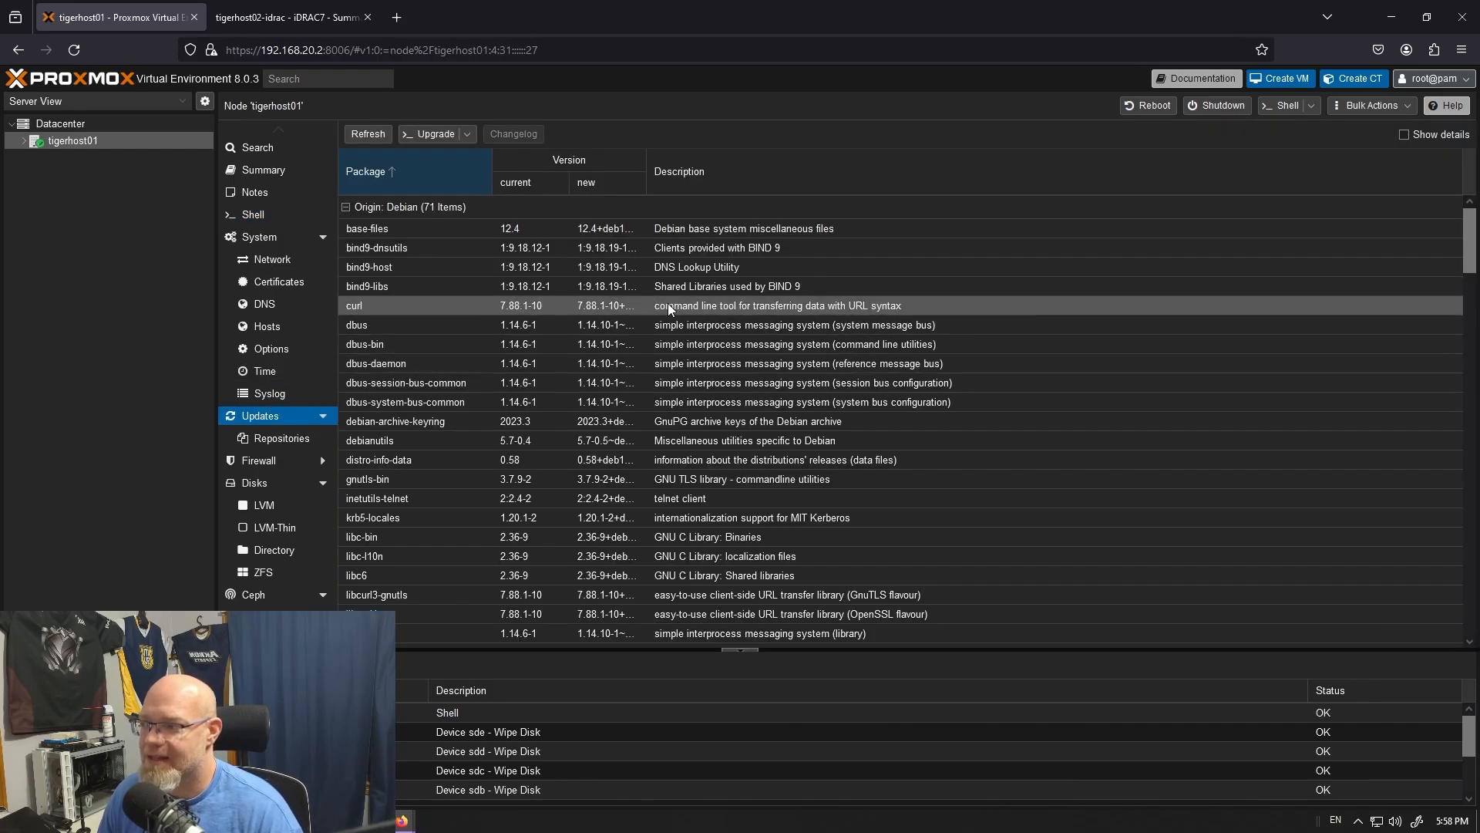
click(468, 135)
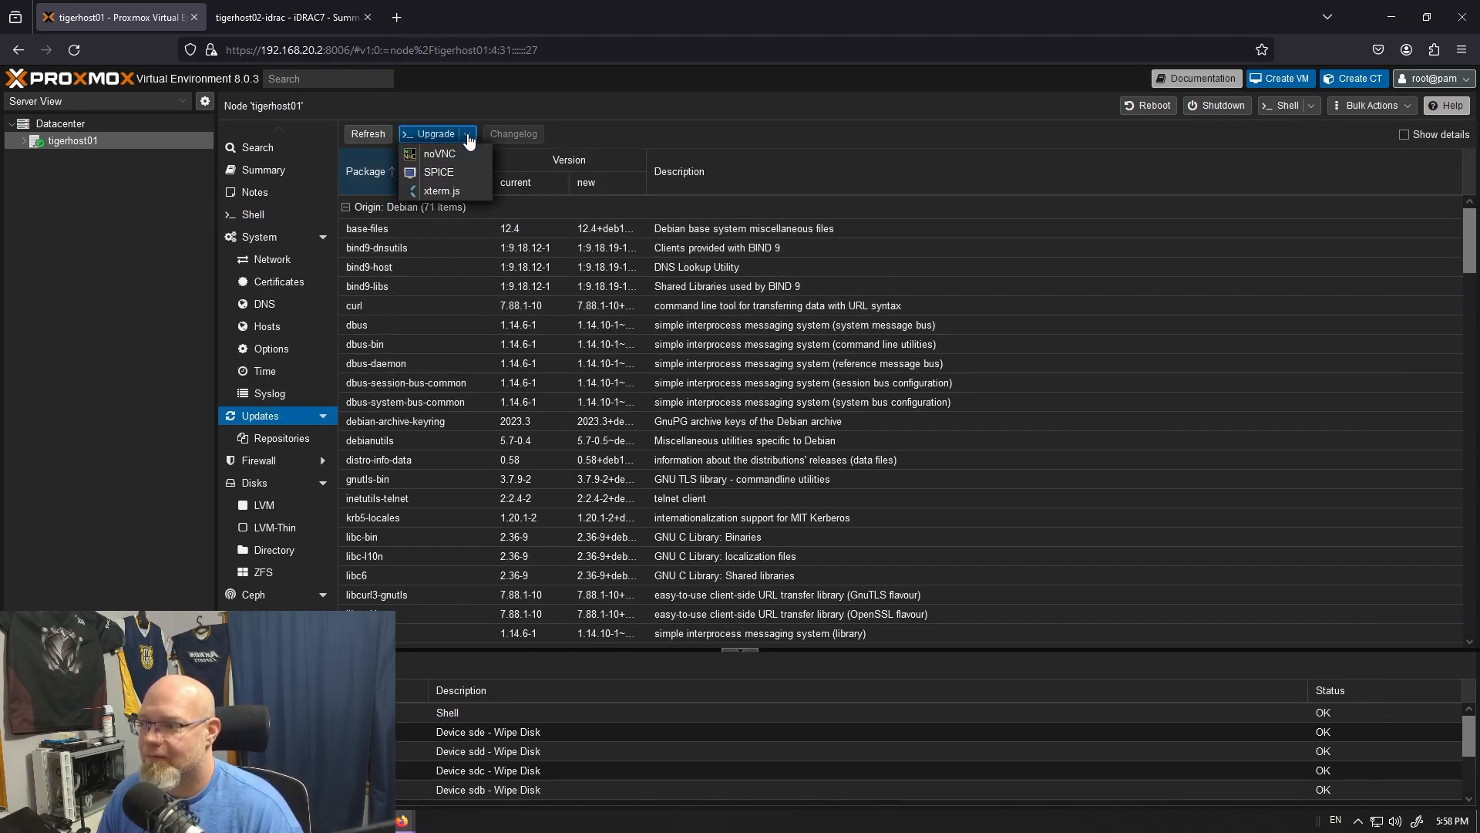
click(467, 135)
scroll(887, 200, down, 5)
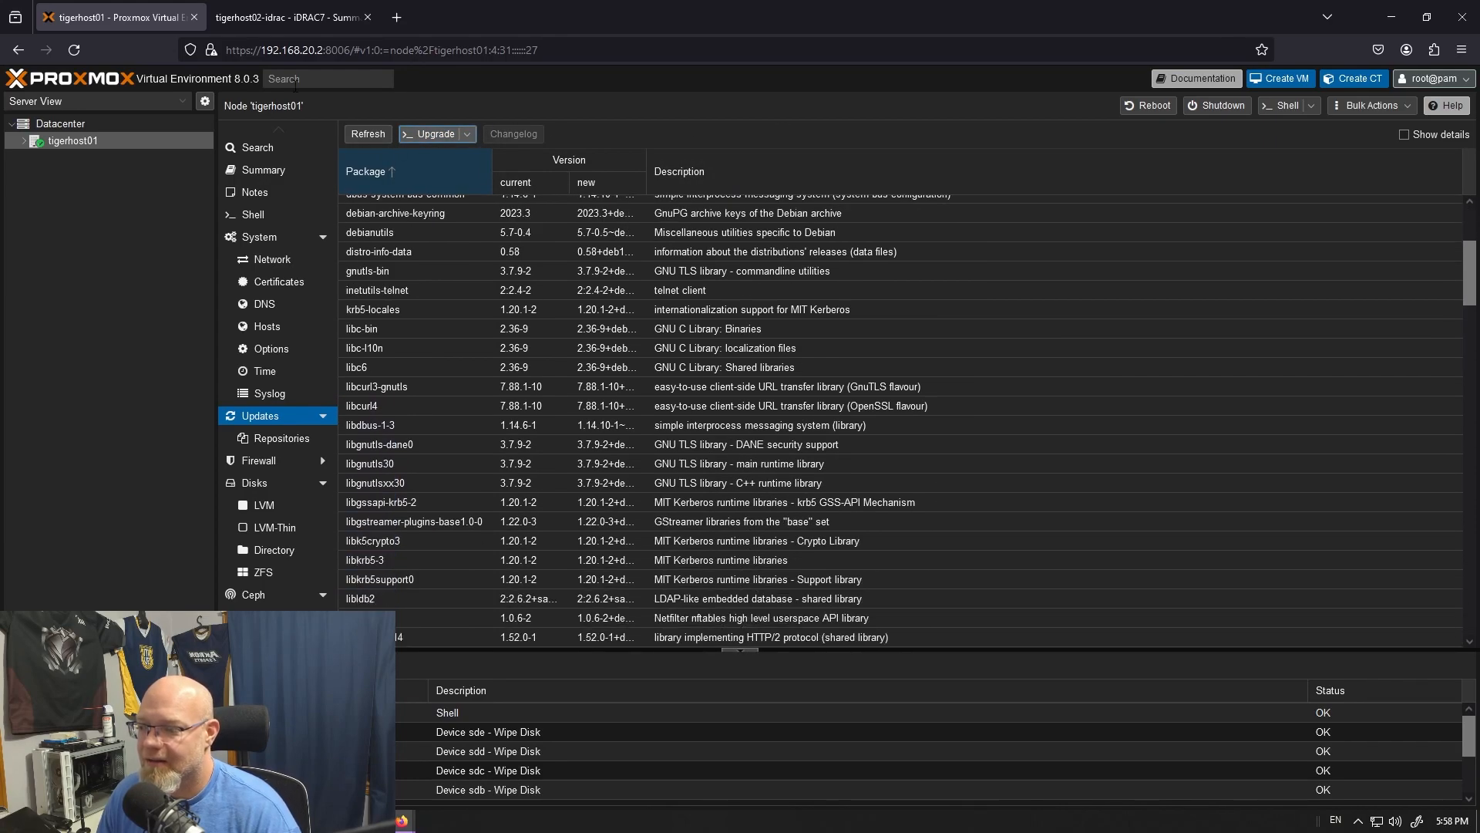
- Refresh tigerhost01's package database from the updates list and close the task output
click(360, 137)
click(749, 476)
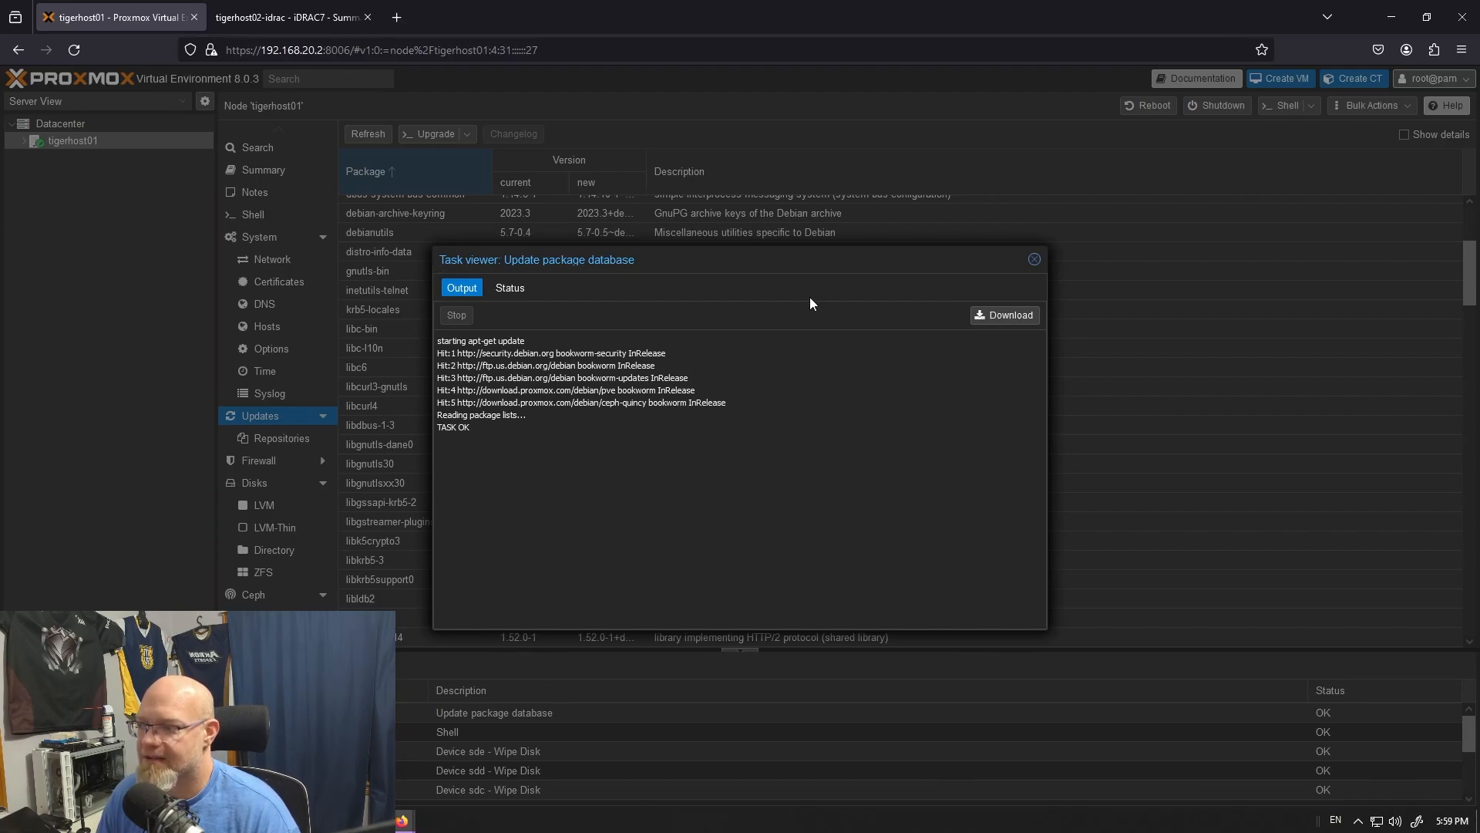
click(1034, 259)
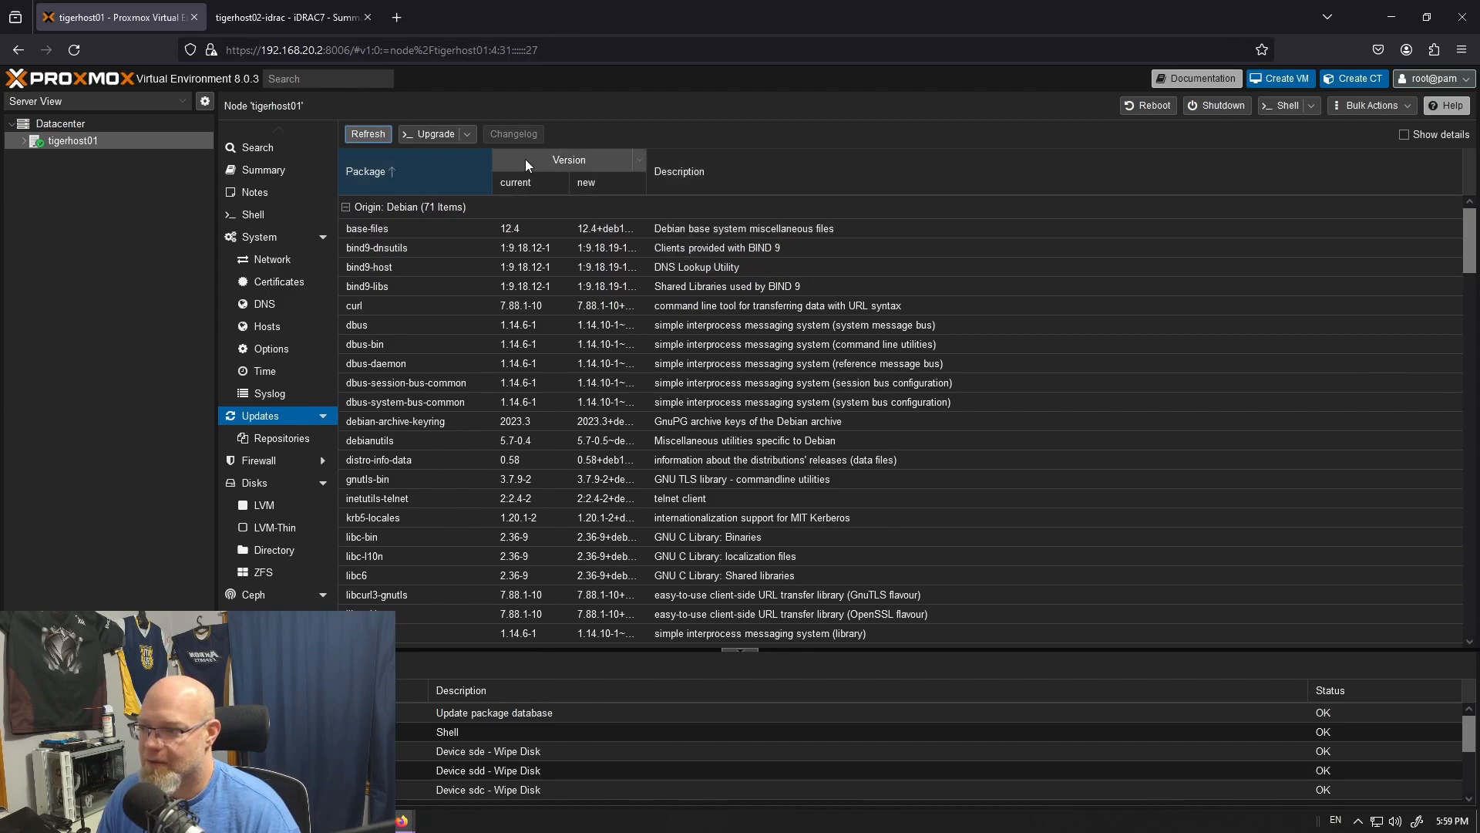
- Rerun "apt update && apt upgrade" in tigerhost01's shell and accept the upgrade with y
click(262, 214)
text(a)
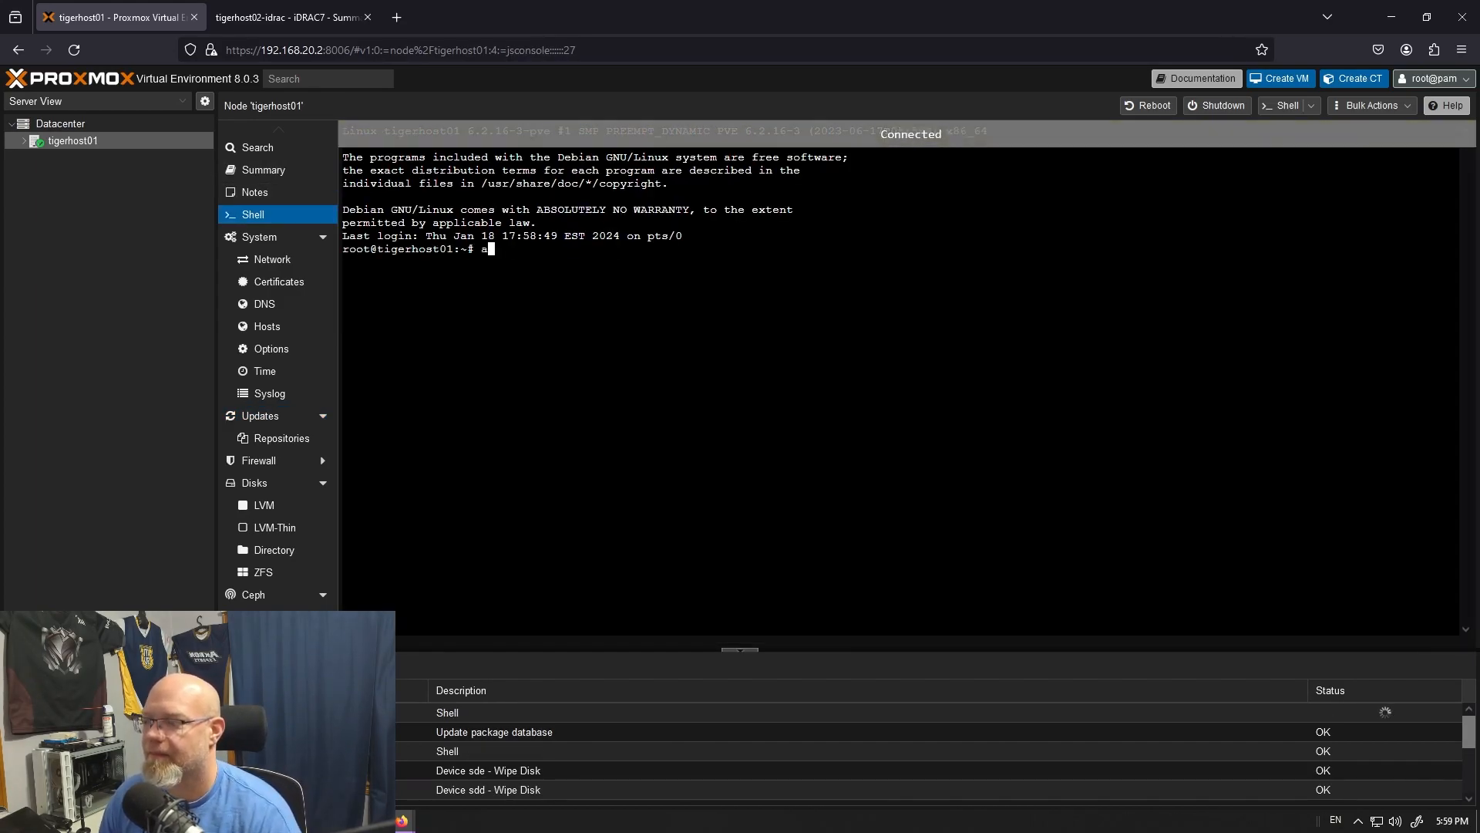
text(pt update && ui)
key(BackSpace)
key(BackSpace)
text(apt upgrade)
key(Return)
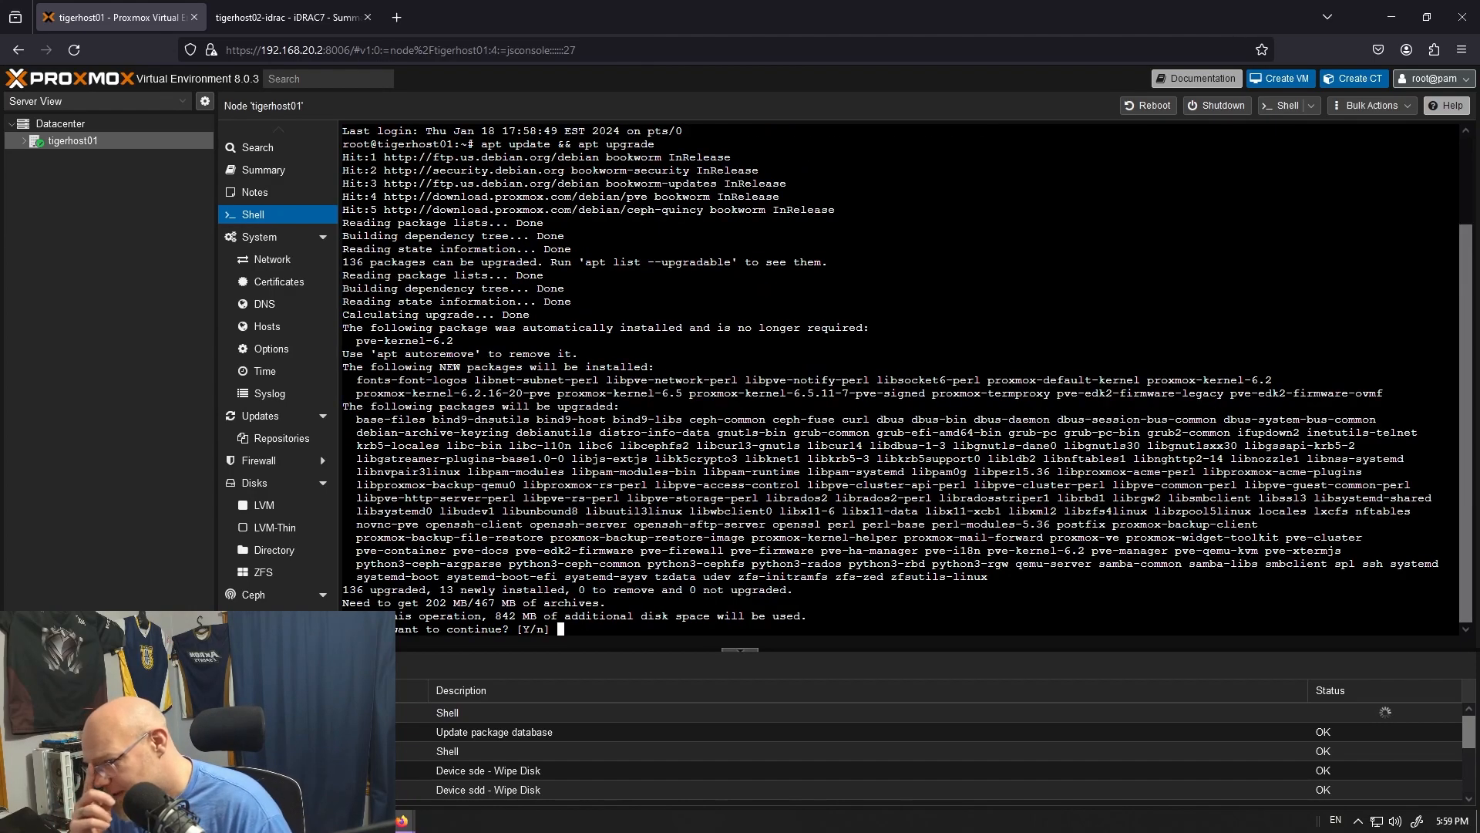
text(y)
key(Return)
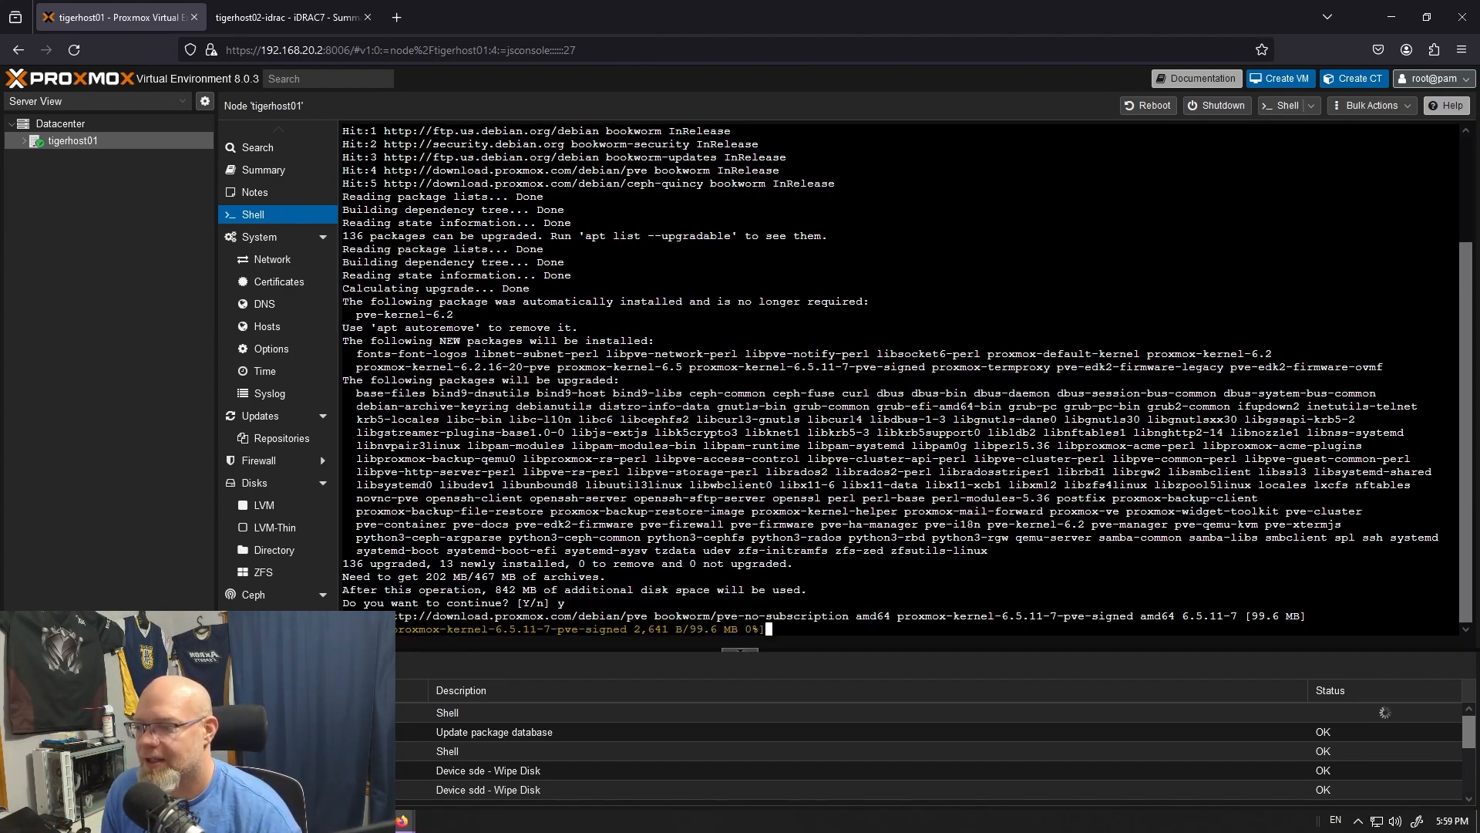